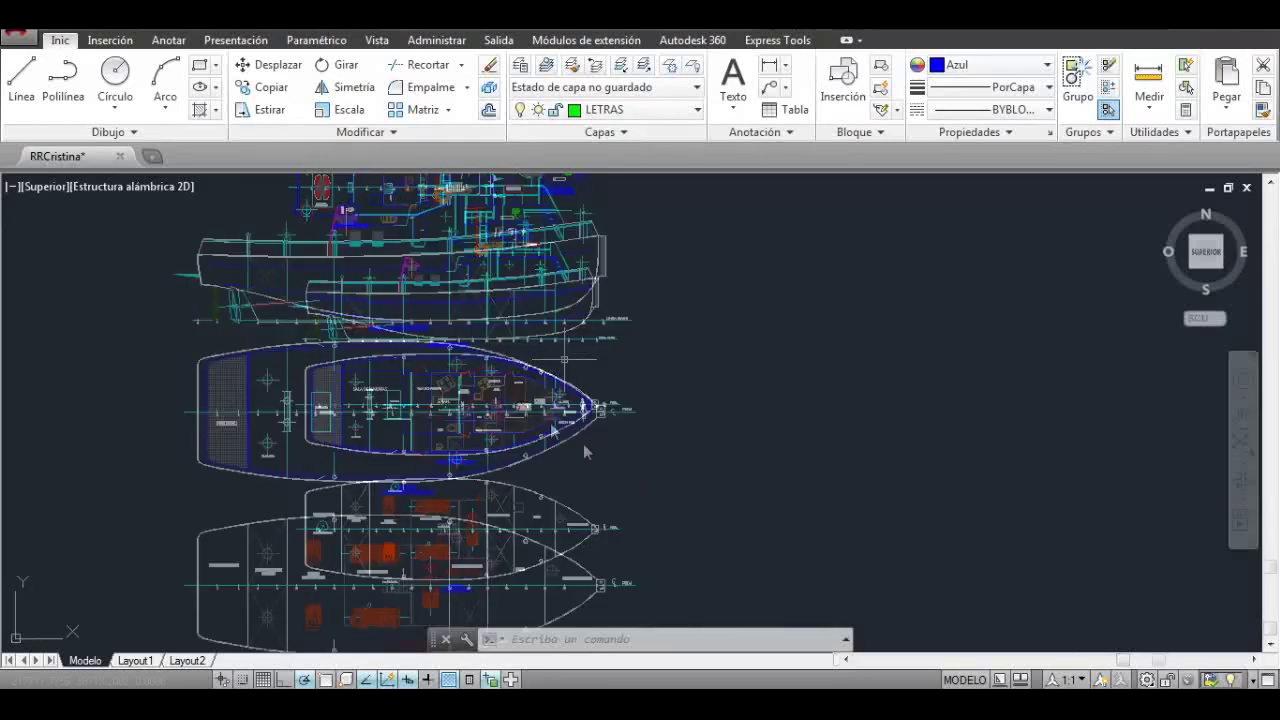
Step: Erase two stray lines and the hatched band covering the plan-view hull outline
key(Delete)
scroll(750, 343, up, 5)
scroll(750, 300, down, 3)
scroll(813, 315, down, 3)
scroll(712, 340, up, 3)
Step: Window-select and erase two more stray lines near the hull outline
scroll(700, 320, up, 4)
key(Escape)
scroll(690, 290, down, 3)
key(Delete)
scroll(515, 420, up, 3)
scroll(441, 428, up, 3)
scroll(818, 248, down, 3)
scroll(758, 443, up, 3)
scroll(700, 440, down, 3)
click(655, 440)
scroll(688, 426, down, 2)
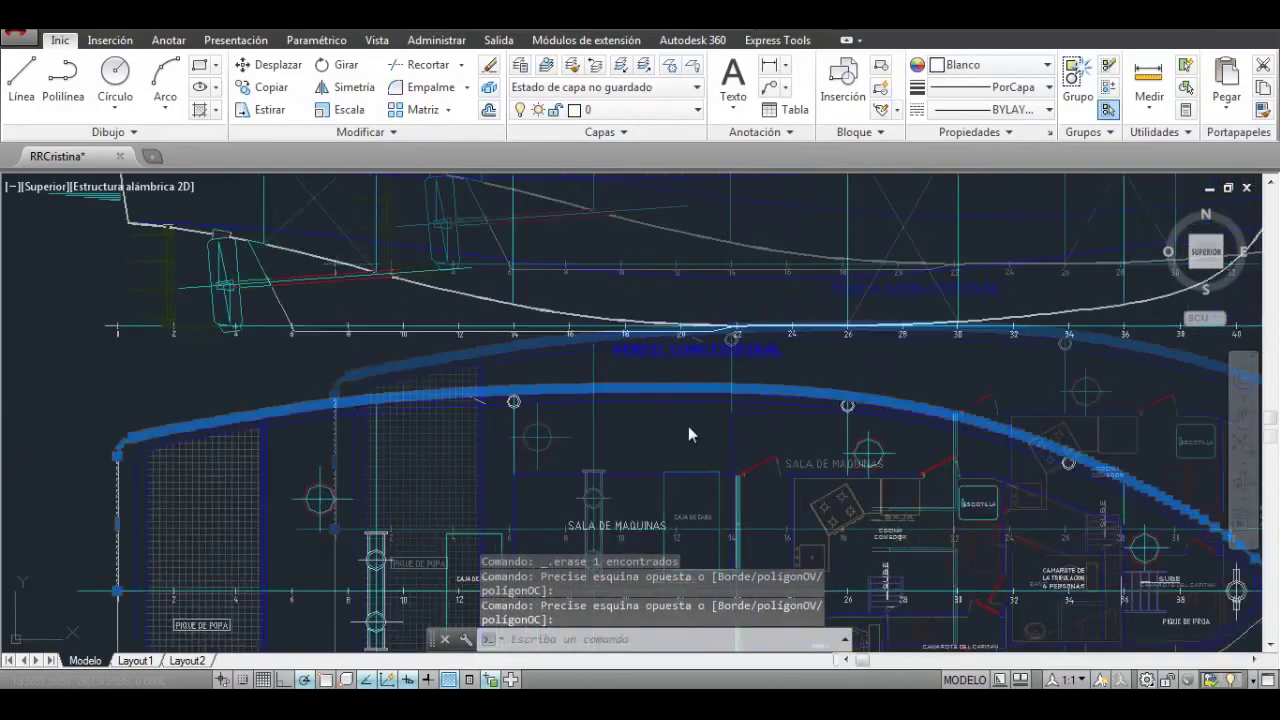
scroll(691, 405, up, 5)
click(340, 326)
key(Delete)
Step: Zoom along the hull profile and delete the three selected stray segments
scroll(486, 271, down, 1)
scroll(503, 371, up, 3)
scroll(533, 265, up, 3)
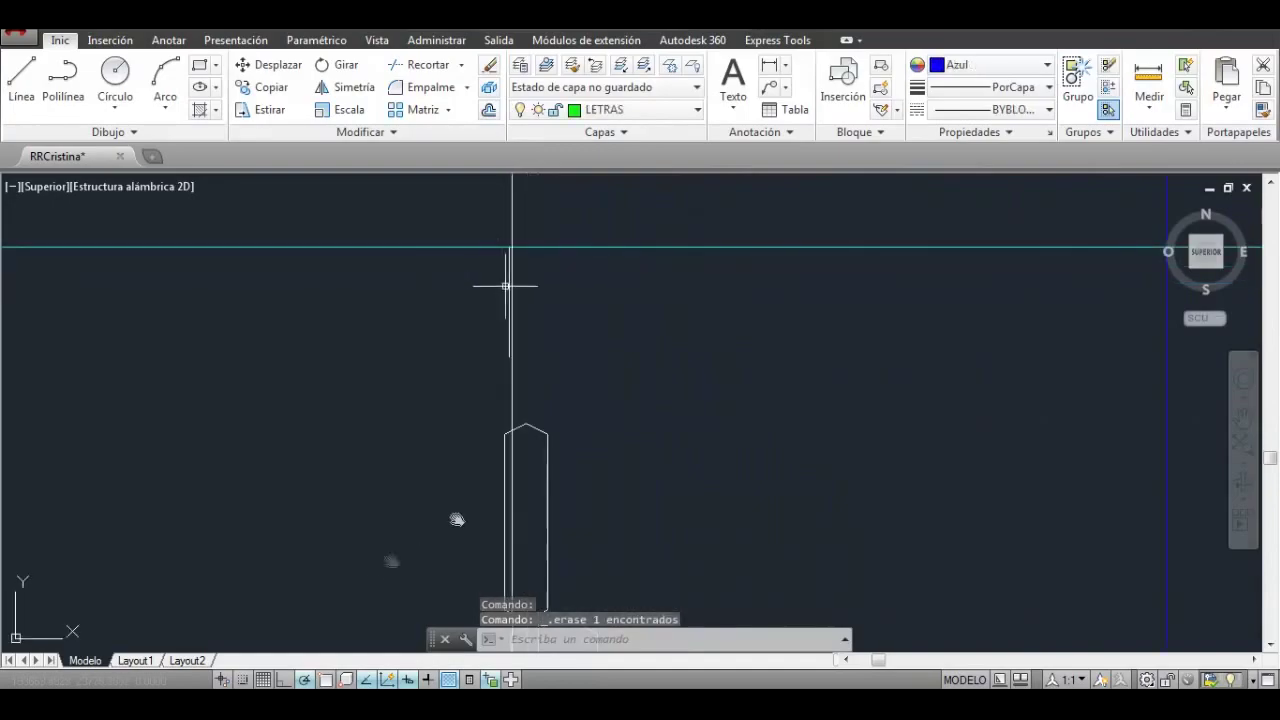
scroll(1153, 354, down, 2)
scroll(940, 457, down, 3)
scroll(414, 343, up, 4)
scroll(420, 350, up, 1)
scroll(440, 380, down, 2)
scroll(480, 409, up, 1)
scroll(490, 409, down, 3)
scroll(500, 390, up, 6)
scroll(512, 372, down, 4)
scroll(525, 371, up, 5)
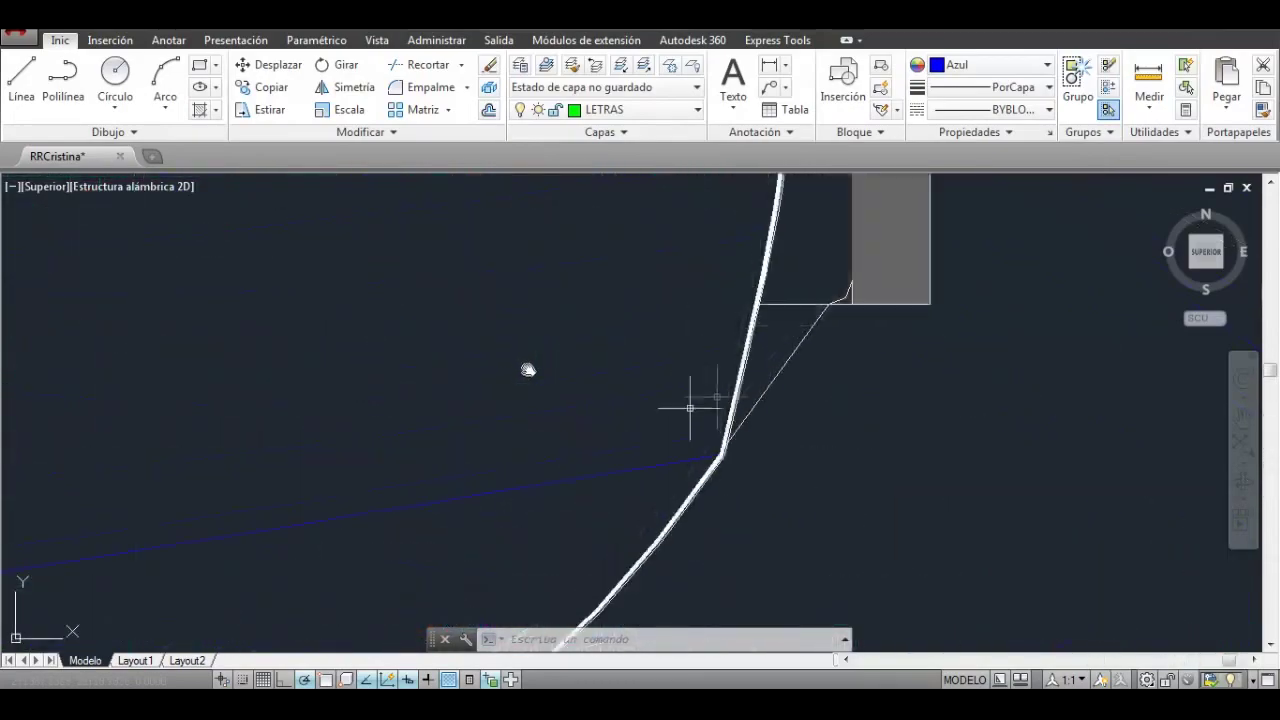
scroll(528, 370, down, 3)
scroll(522, 380, up, 1)
scroll(515, 350, down, 1)
scroll(509, 263, down, 1)
scroll(480, 300, down, 1)
scroll(476, 225, up, 3)
scroll(485, 330, down, 2)
scroll(490, 368, up, 2)
scroll(490, 368, up, 3)
scroll(514, 454, down, 3)
scroll(476, 368, up, 2)
scroll(470, 380, down, 3)
scroll(440, 420, up, 4)
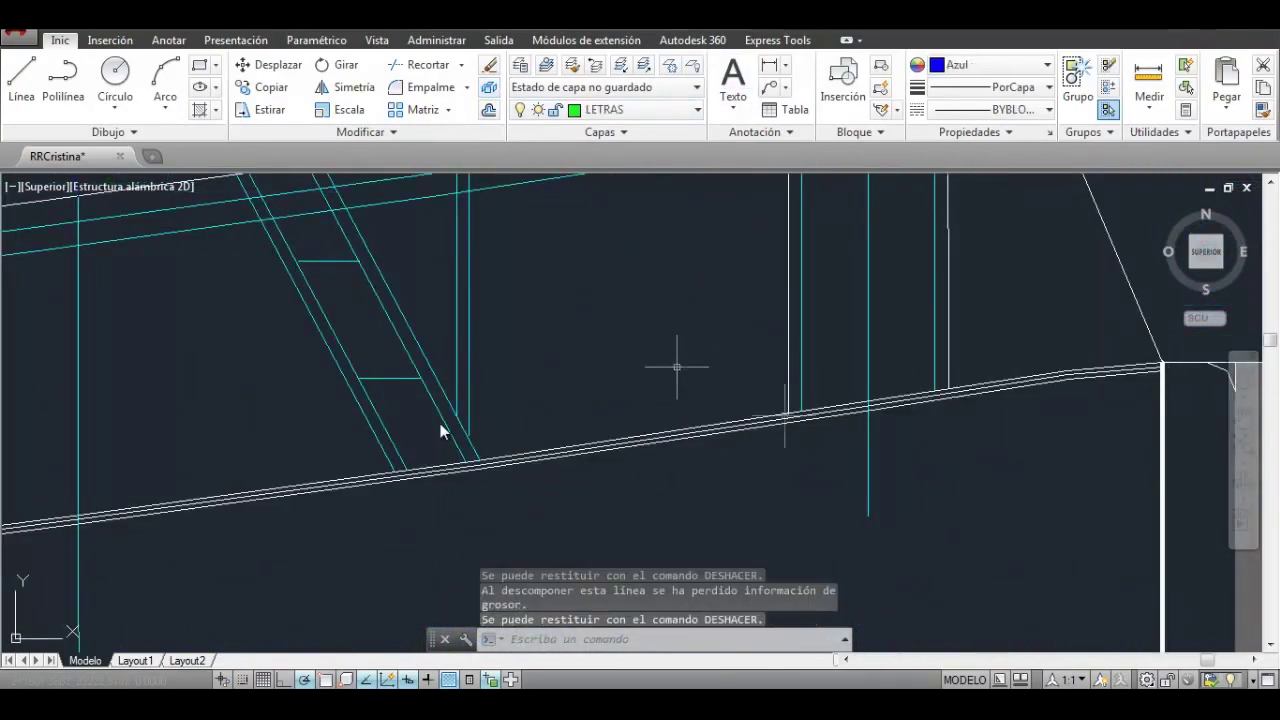
key(Delete)
Step: Erase two batches of overlapping hull-line segments using crossing windows
click(665, 242)
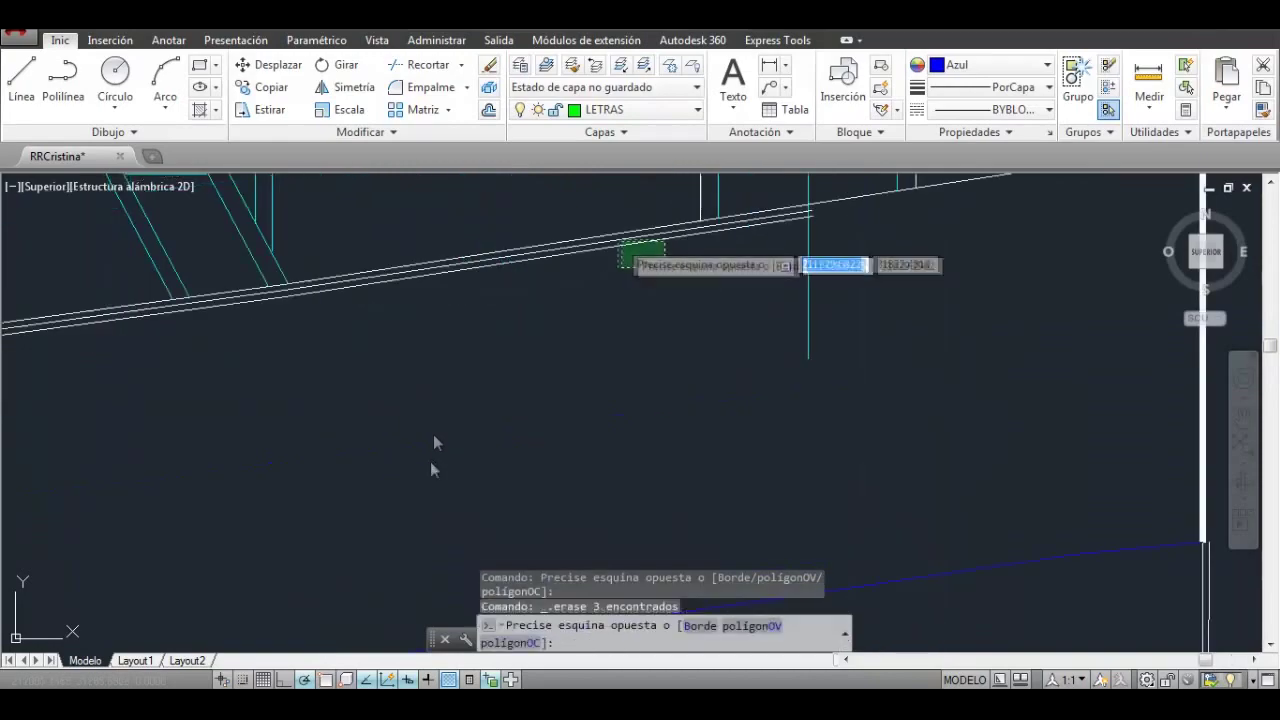
scroll(433, 443, down, 3)
scroll(409, 391, up, 3)
click(409, 340)
key(Delete)
scroll(410, 340, down, 3)
click(366, 517)
scroll(371, 474, up, 3)
click(366, 543)
click(399, 383)
key(Delete)
Step: Delete two more single leftover segments along the hull line
scroll(584, 334, down, 3)
click(463, 326)
key(Delete)
scroll(600, 380, up, 3)
click(857, 309)
key(Delete)
scroll(700, 343, down, 3)
scroll(357, 400, up, 3)
scroll(355, 360, down, 3)
scroll(765, 367, up, 5)
Step: Crossing-select and delete three more duplicated hull lines
click(872, 385)
click(846, 398)
click(495, 353)
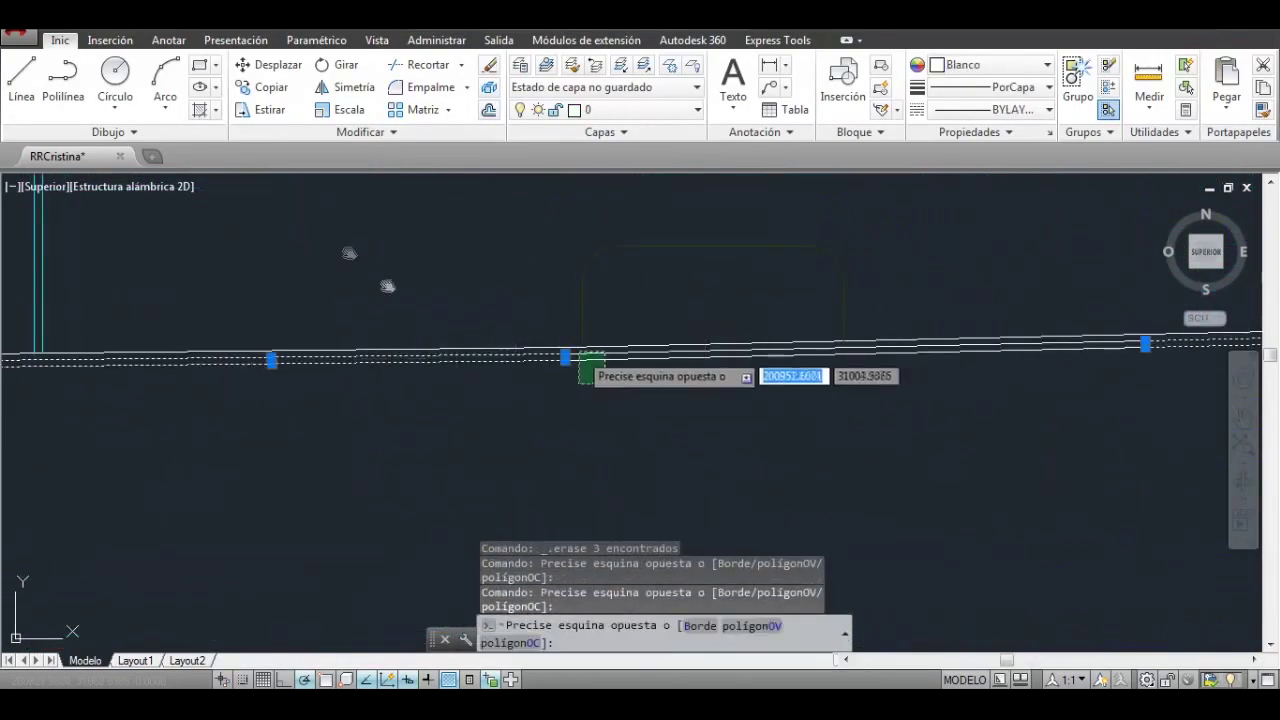
scroll(600, 370, down, 3)
scroll(590, 380, up, 3)
click(585, 385)
scroll(240, 466, down, 3)
scroll(509, 348, up, 3)
scroll(509, 348, down, 3)
key(Delete)
scroll(466, 454, up, 3)
scroll(450, 440, down, 3)
scroll(470, 410, up, 3)
Step: Erase two more leftover lines and select the line near the corner
click(563, 458)
click(463, 408)
key(Delete)
scroll(358, 412, down, 2)
scroll(335, 398, down, 2)
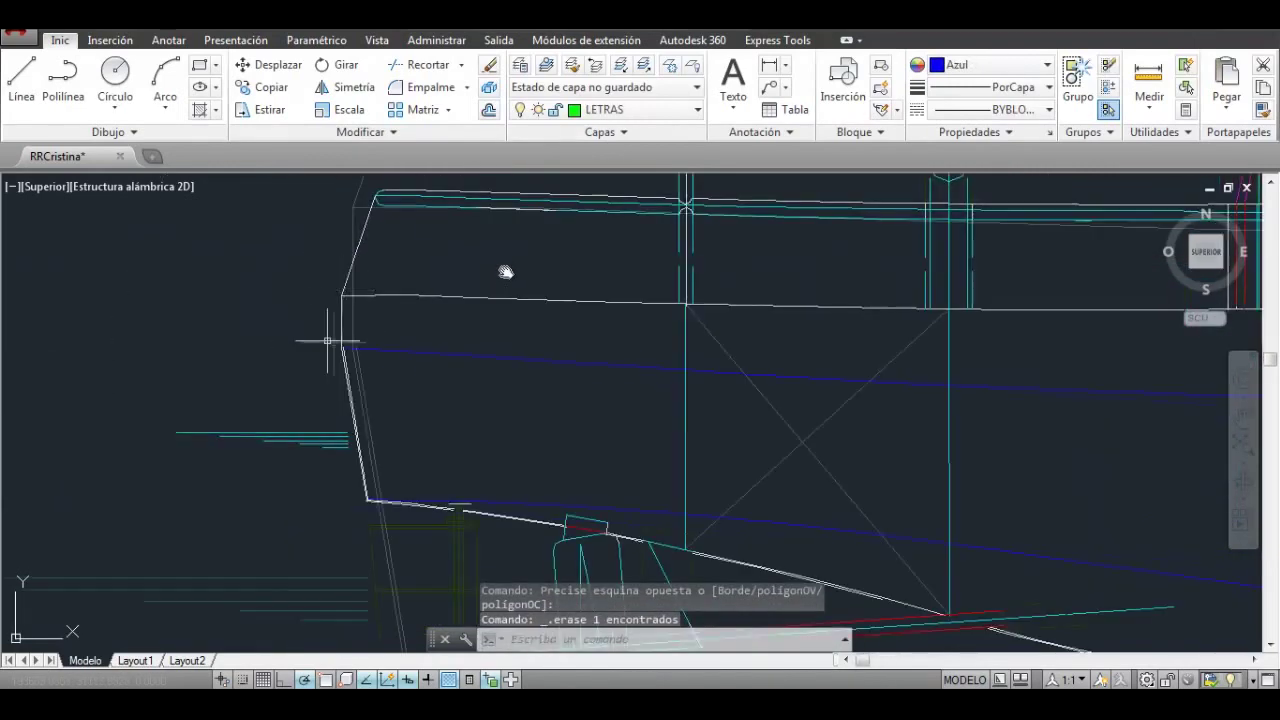
key(Delete)
scroll(360, 420, up, 2)
right_click(220, 443)
scroll(386, 429, down, 1)
click(355, 455)
scroll(288, 442, up, 2)
scroll(357, 420, up, 2)
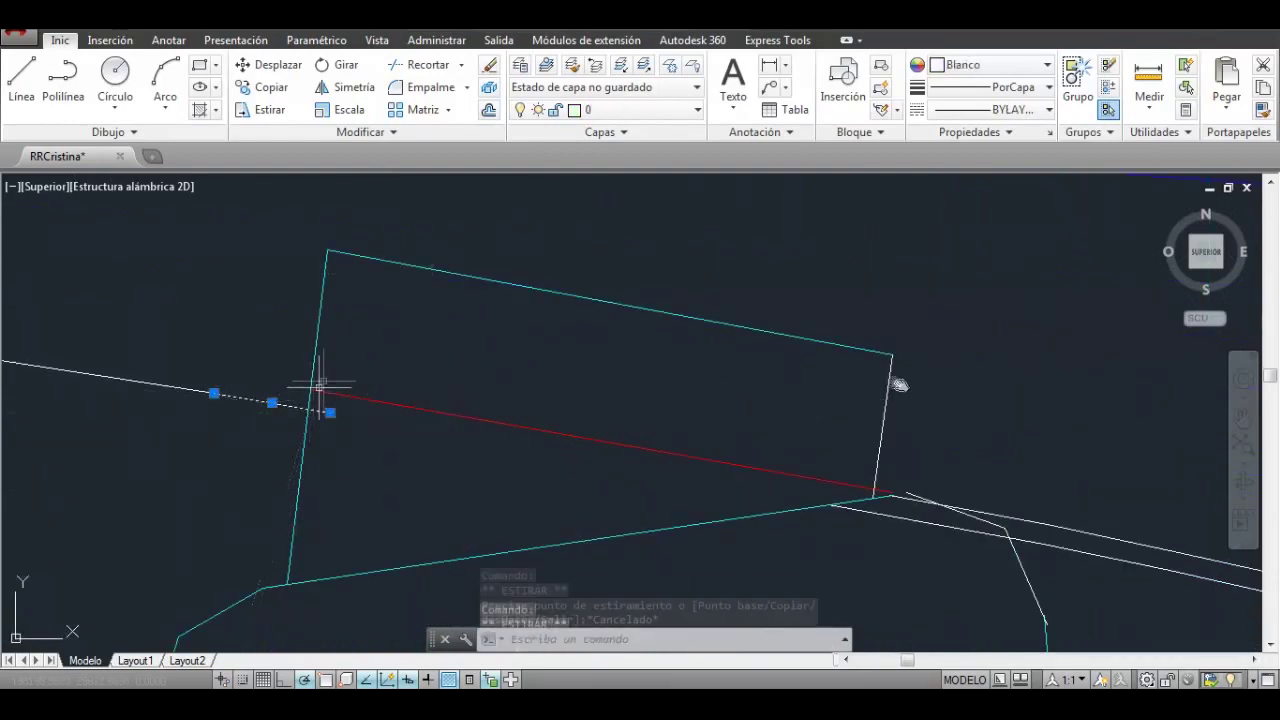
Step: Erase the short overlapping line and move the arc's end to a new point at the corner
text(tr)
key(space)
scroll(450, 350, down, 3)
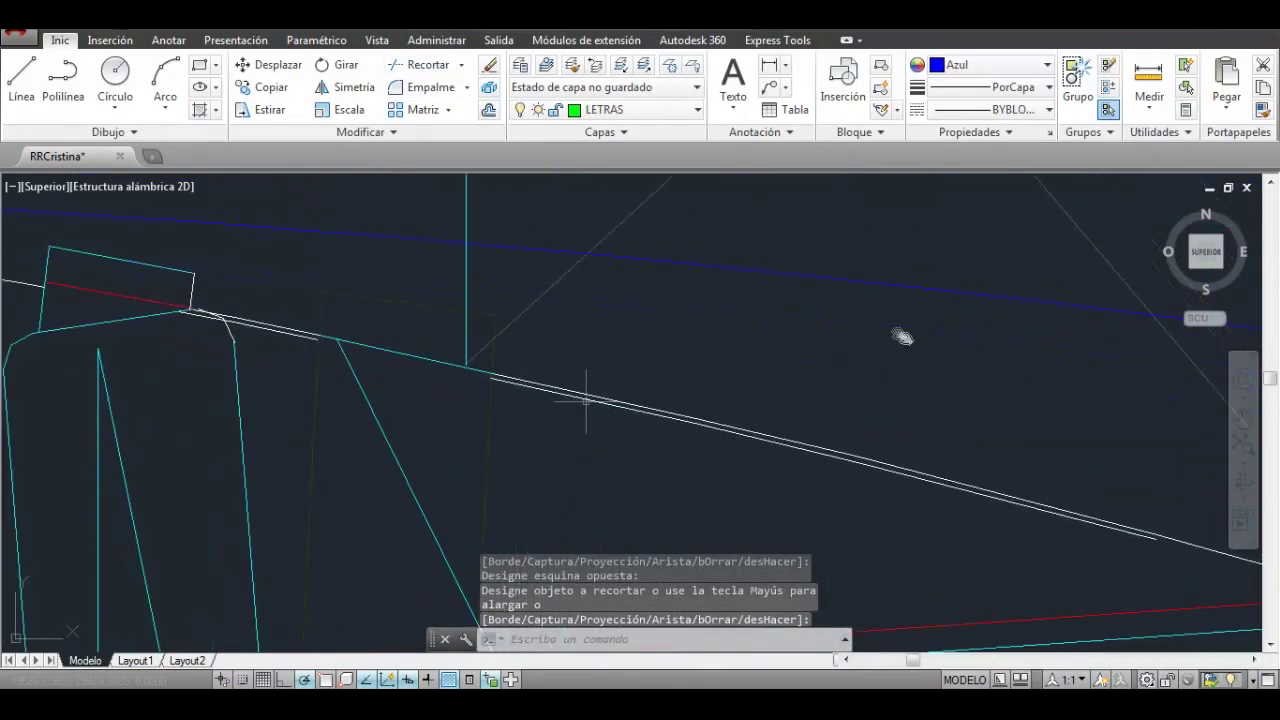
scroll(480, 372, up, 1)
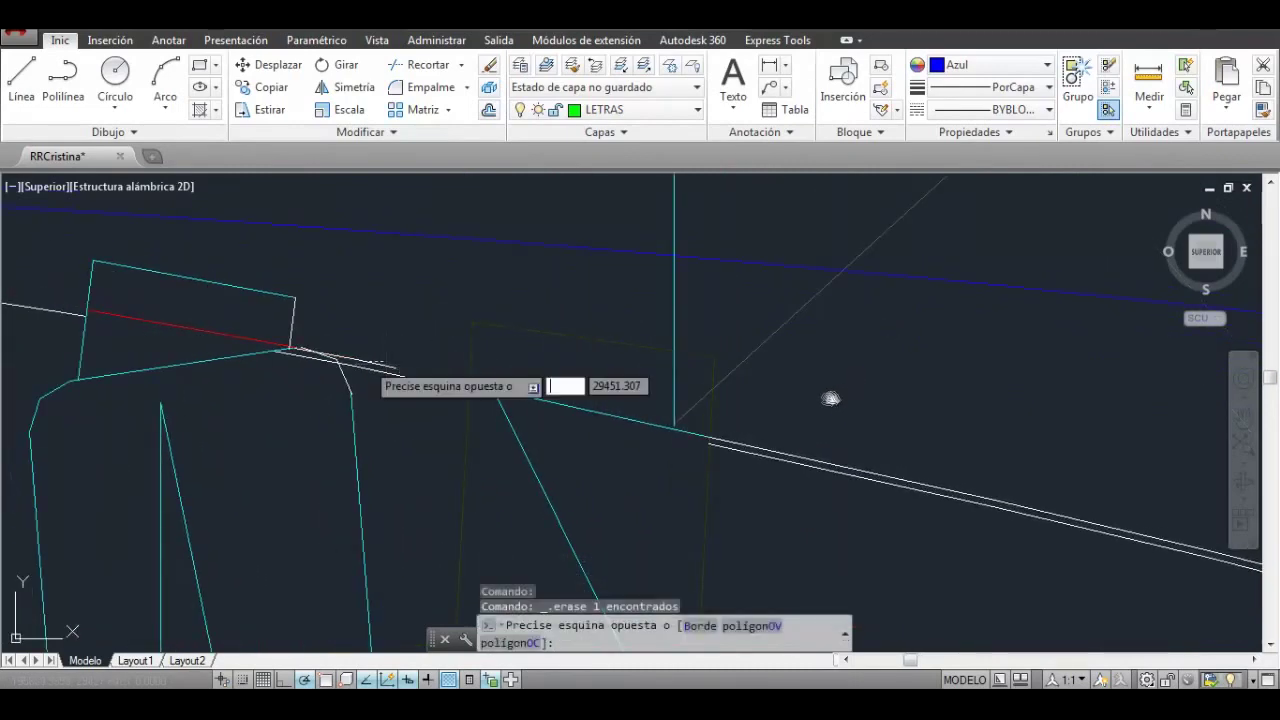
click(340, 358)
key(Delete)
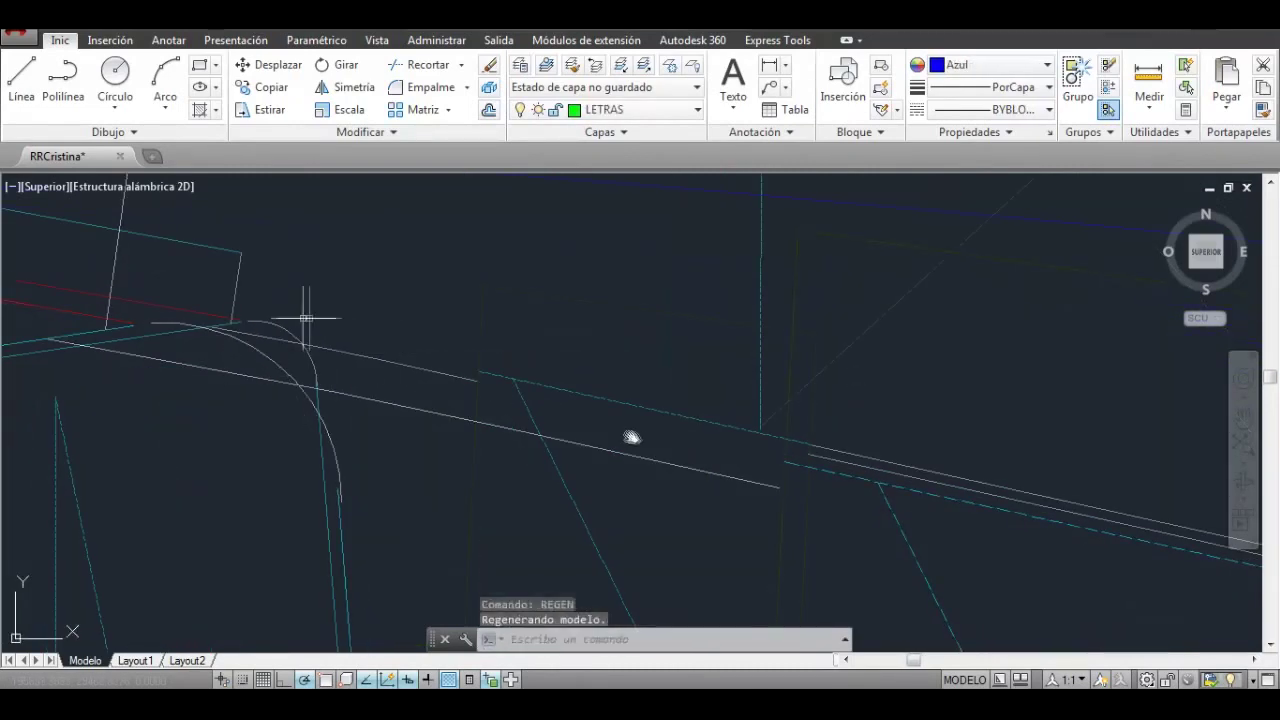
click(331, 444)
middle_drag(653, 309, 620, 342)
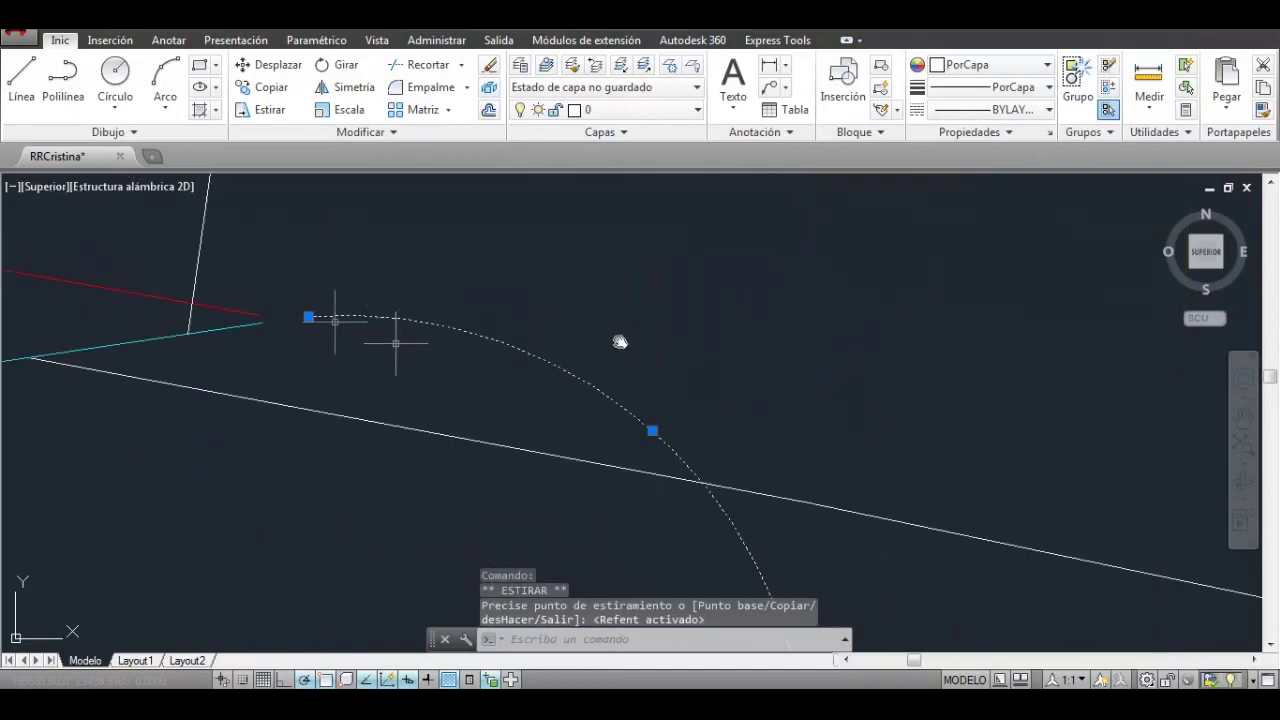
click(261, 322)
key(Escape)
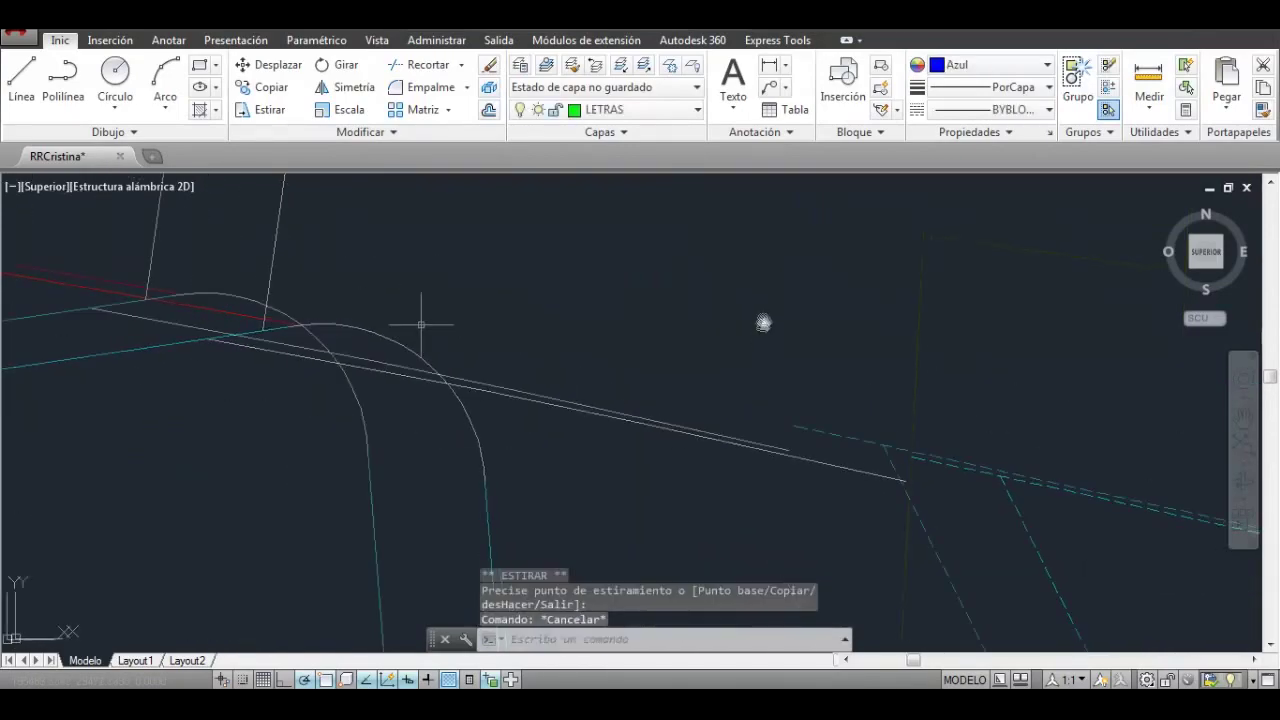
Step: Delete another leftover line along the hull profile
middle_drag(670, 407, 771, 334)
key(Delete)
scroll(743, 387, up, 5)
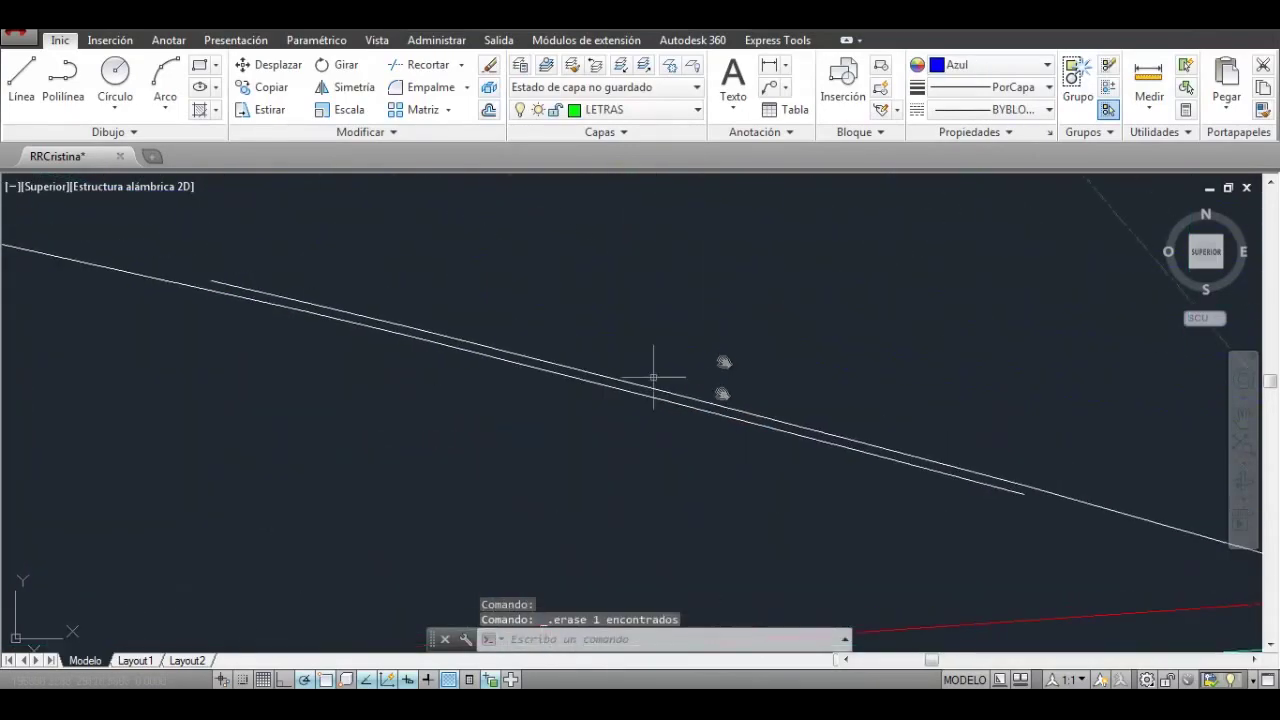
scroll(483, 346, down, 4)
scroll(766, 455, up, 3)
middle_drag(671, 428, 1086, 523)
text(al)
key(Return)
key(Return)
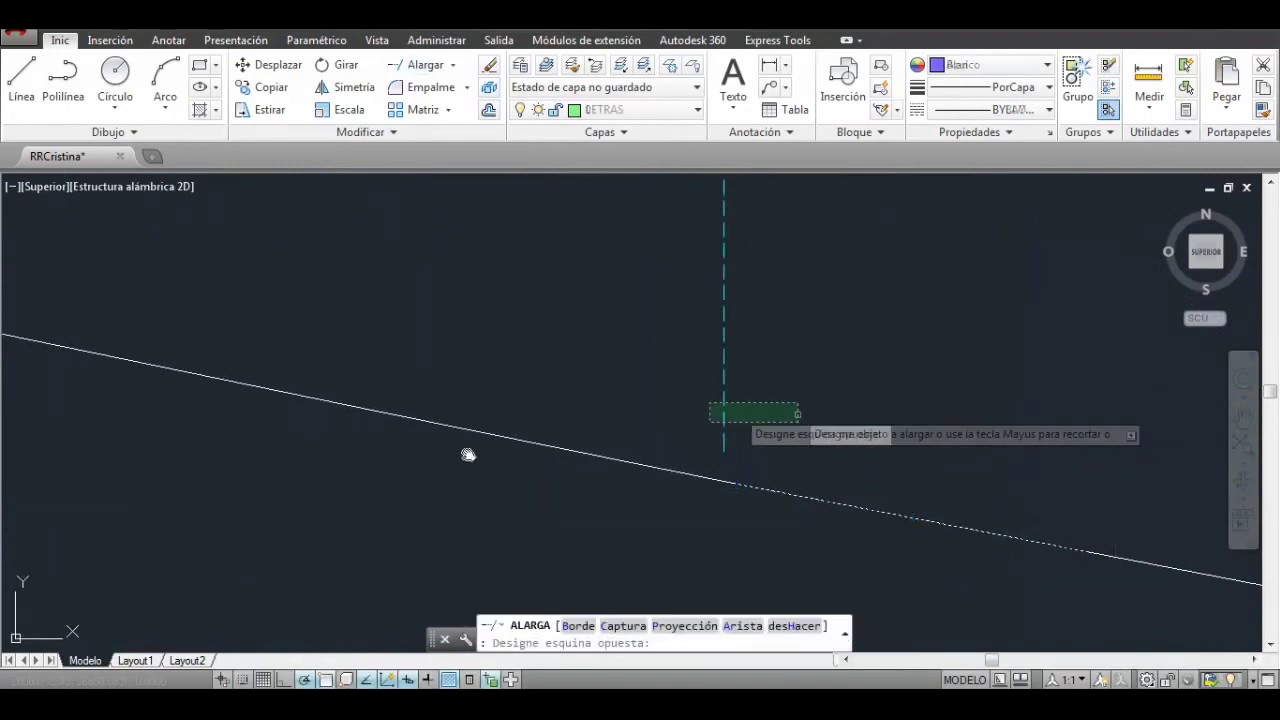
Step: Pick a boundary line for the AL command, then cancel it
scroll(643, 434, down, 2)
click(538, 329)
click(1080, 485)
key(Escape)
scroll(516, 350, up, 2)
Step: Follow the hull line to station 24 and delete the 22 dashed duplicate segments
mouse_move(507, 342)
middle_down()
mouse_move(606, 379)
mouse_move(590, 404)
middle_up()
middle_drag(703, 385, 402, 384)
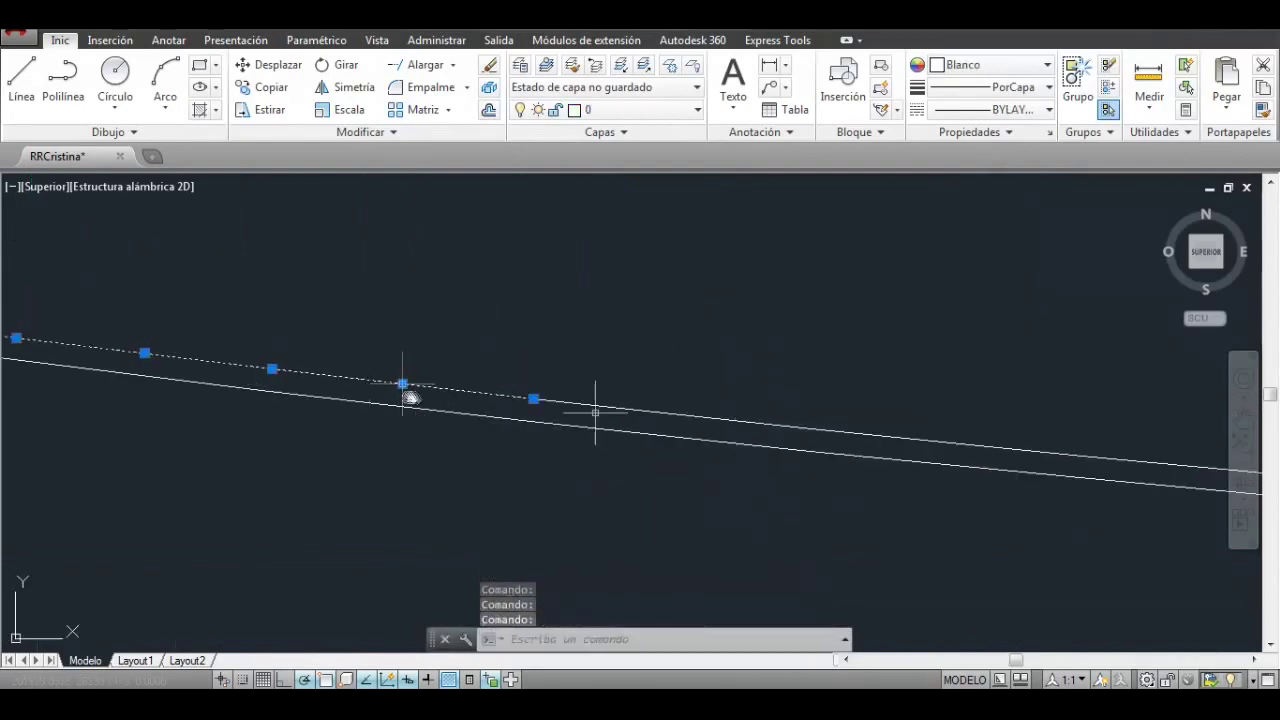
scroll(504, 417, down, 4)
middle_drag(648, 416, 610, 408)
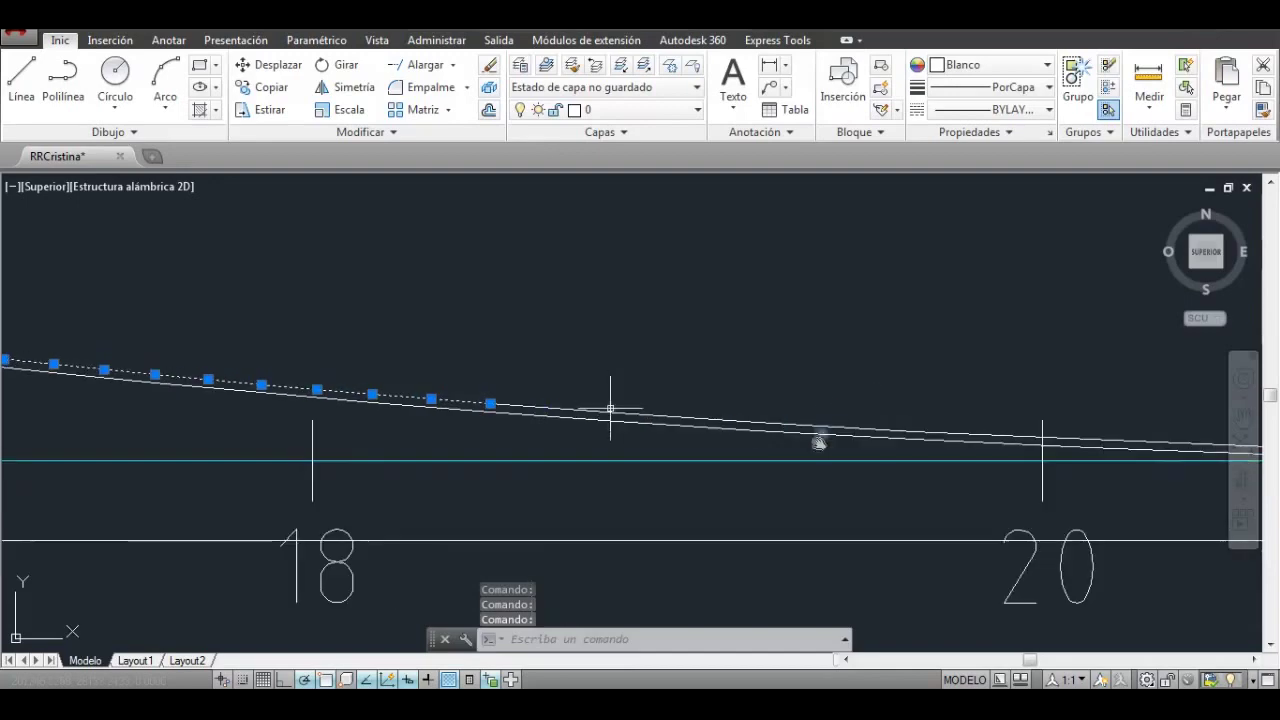
middle_drag(843, 430, 523, 451)
middle_drag(676, 451, 534, 451)
middle_drag(823, 437, 523, 437)
middle_drag(991, 450, 438, 450)
click(438, 450)
scroll(428, 428, up, 3)
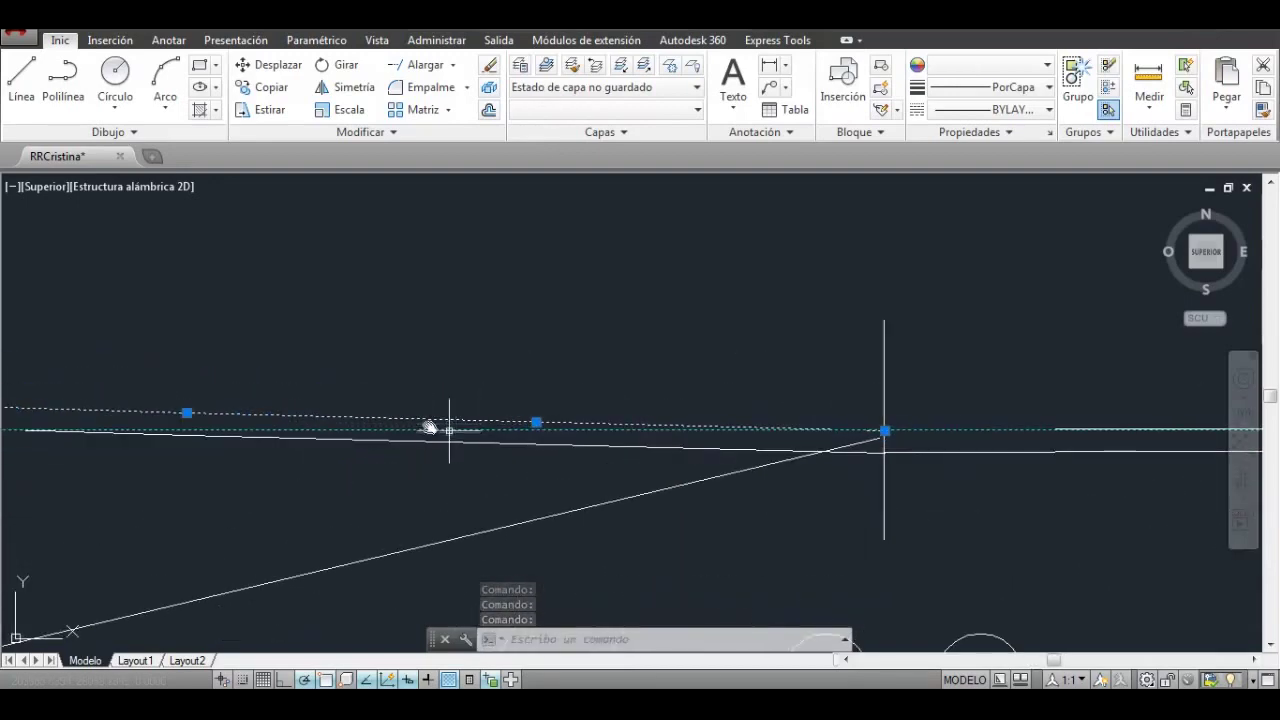
key(Delete)
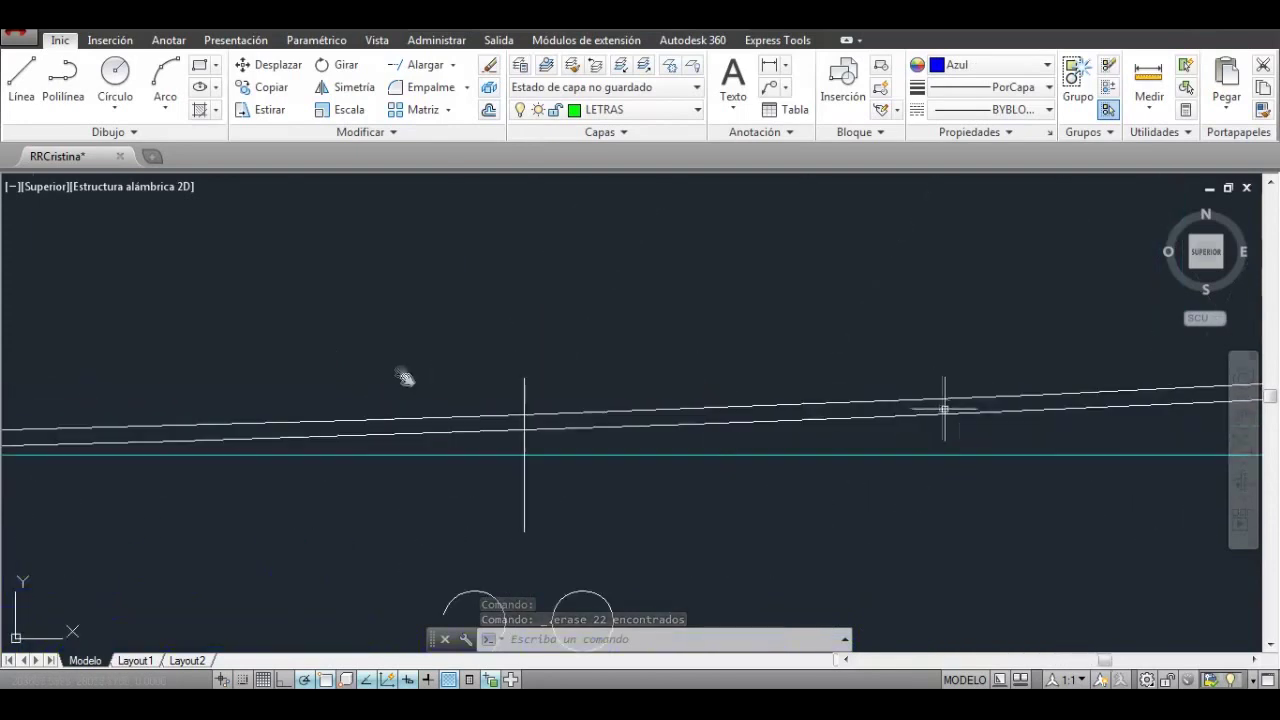
Step: Erase leftover pieces in batches of 2 and 16 along stations 22 to 26
click(524, 445)
key(Delete)
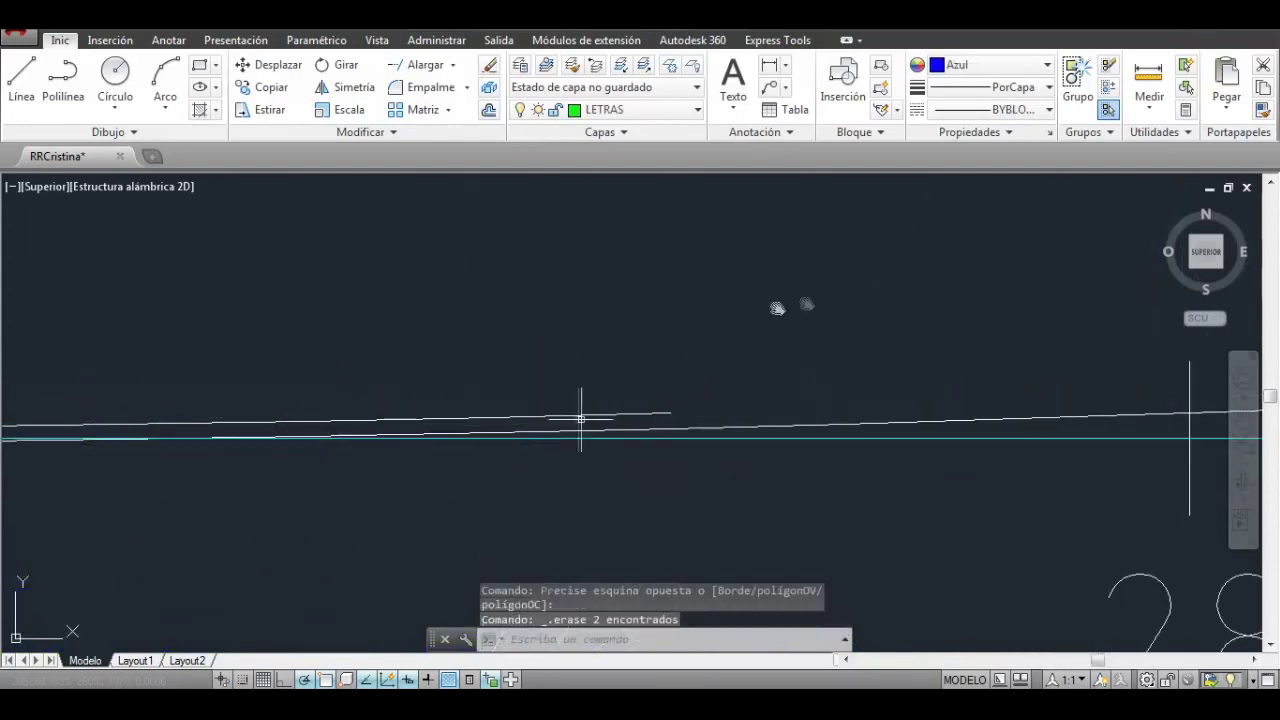
middle_drag(413, 380, 830, 449)
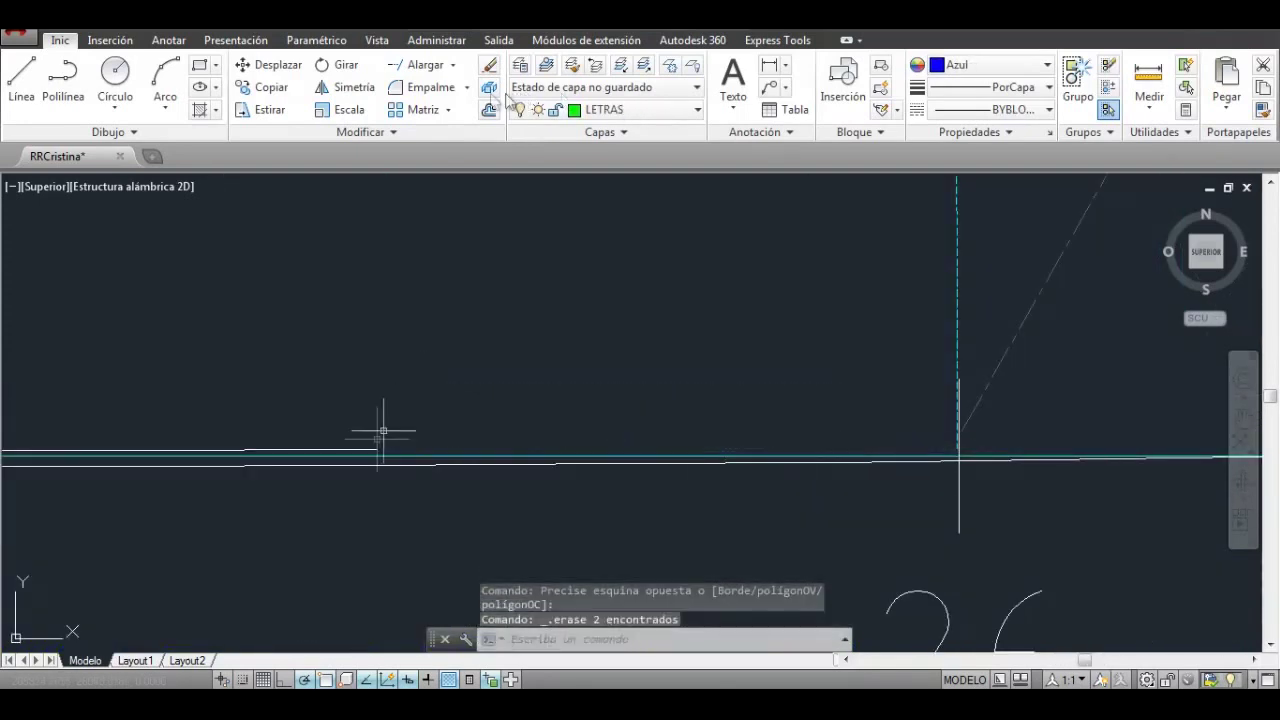
middle_drag(600, 403, 707, 341)
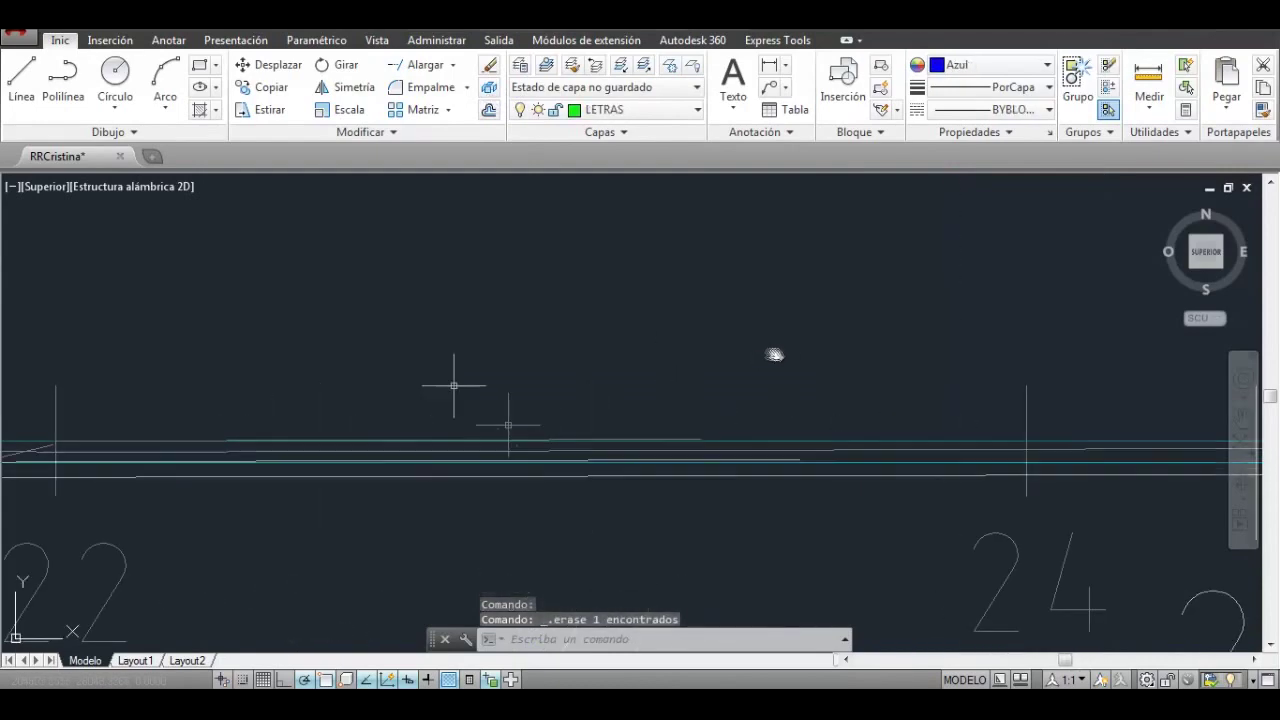
click(847, 264)
key(Delete)
scroll(694, 323, down, 3)
scroll(795, 257, up, 2)
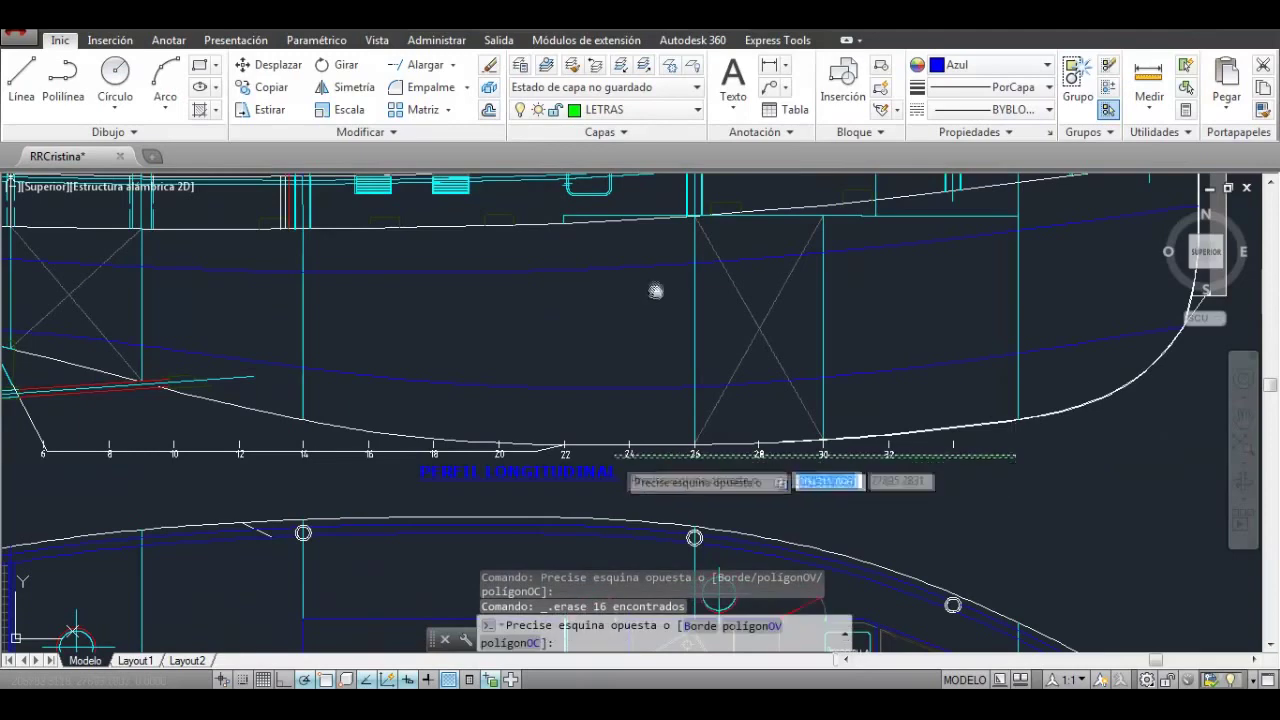
Step: Erase the five leftover stern profile segments and another single stray piece
click(634, 449)
key(Delete)
scroll(634, 449, up, 3)
click(1100, 449)
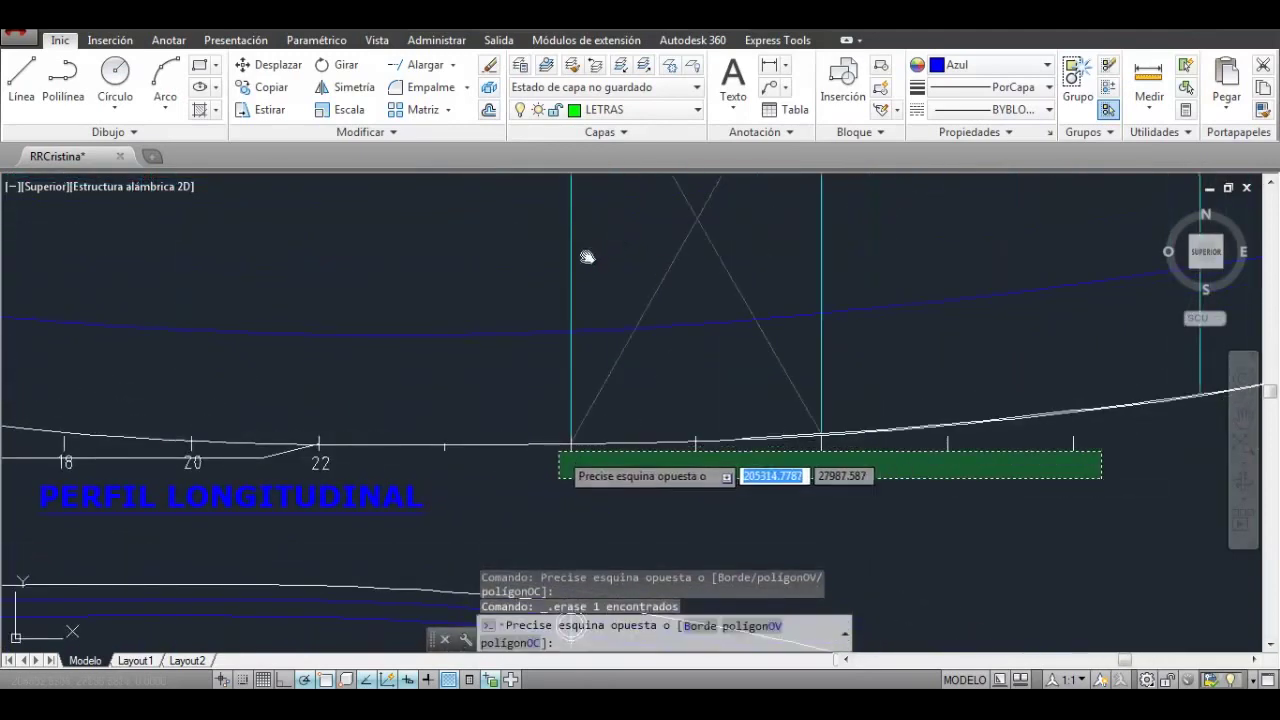
click(557, 477)
key(Delete)
scroll(557, 477, up, 3)
Step: Erase two stray objects near stations 20 and 22, then eleven along the baseline
click(1138, 472)
middle_drag(450, 331, 469, 360)
click(426, 323)
key(Delete)
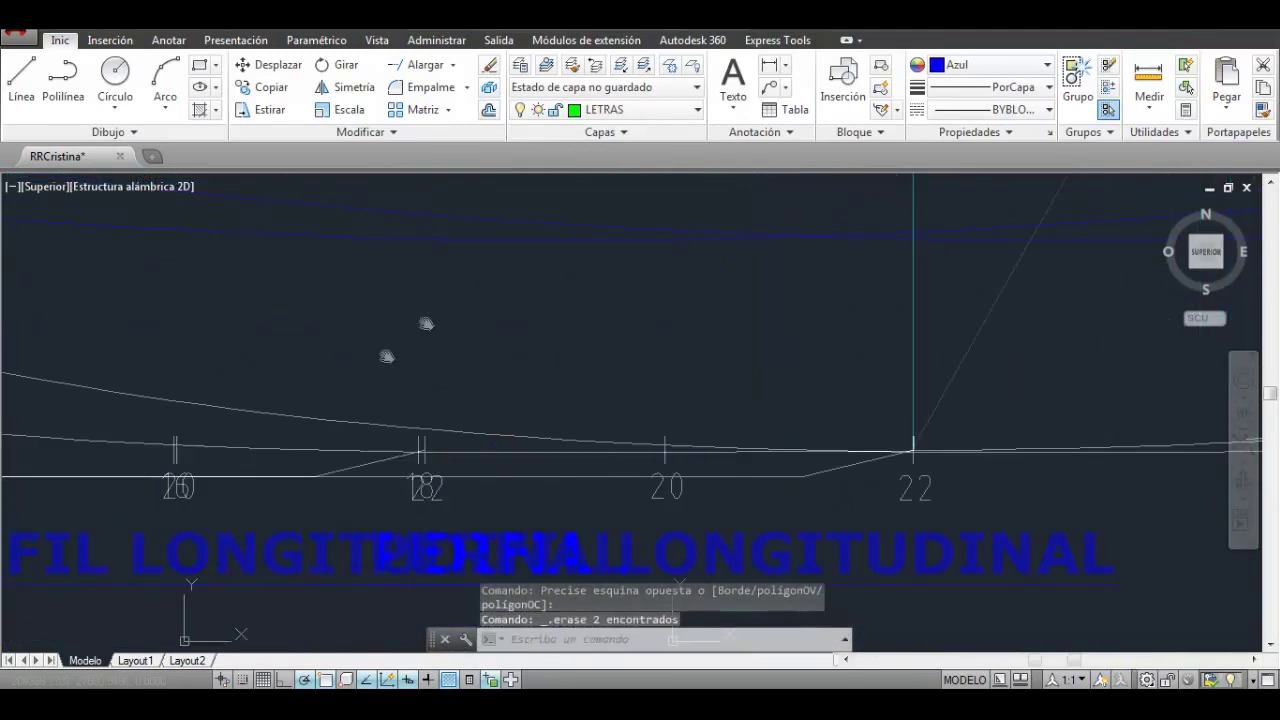
scroll(327, 346, down, 3)
click(211, 515)
key(Delete)
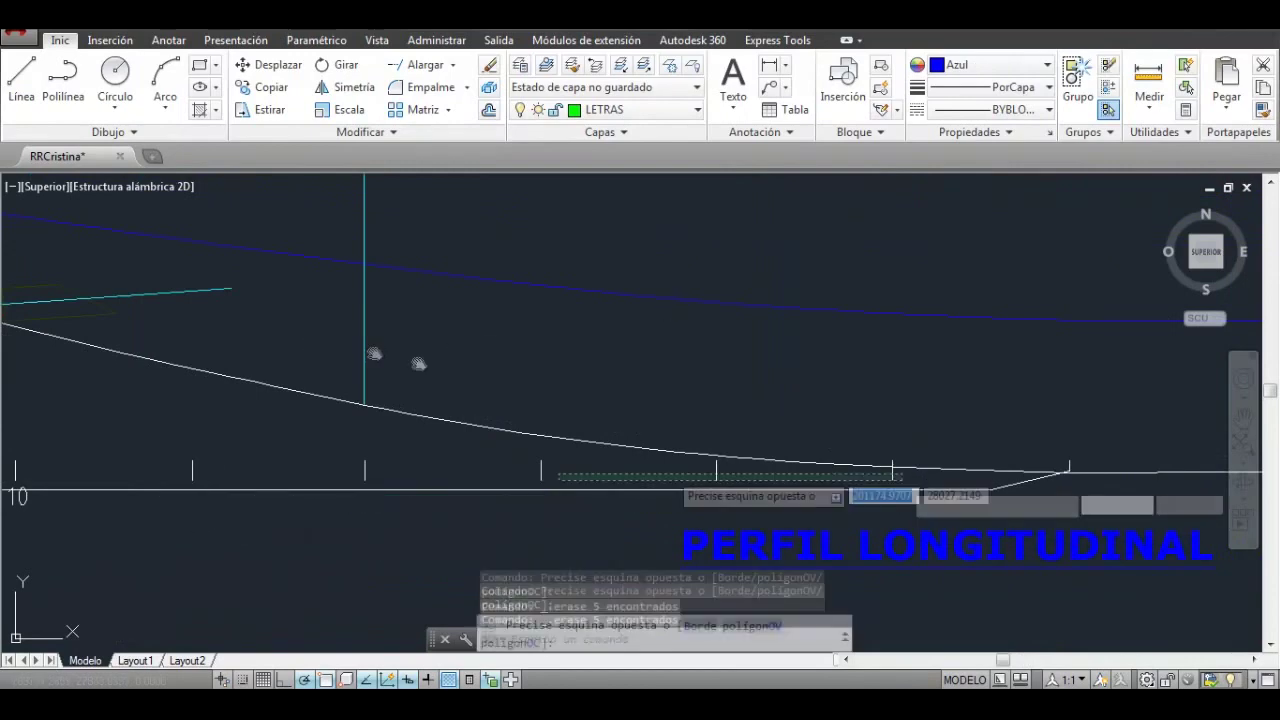
Step: Cancel an accidental stretch, erase another stray piece, then undo that deletion
click(1047, 461)
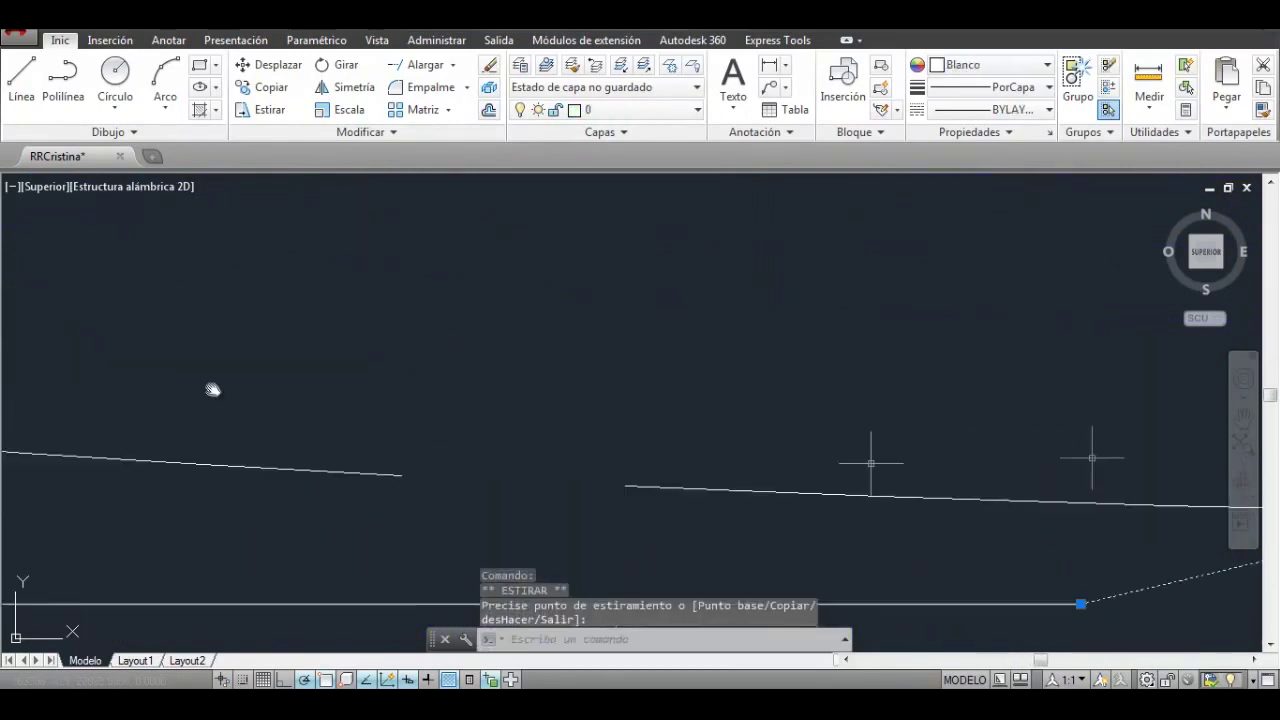
key(Escape)
scroll(445, 357, up, 3)
click(299, 452)
key(Delete)
scroll(612, 358, up, 3)
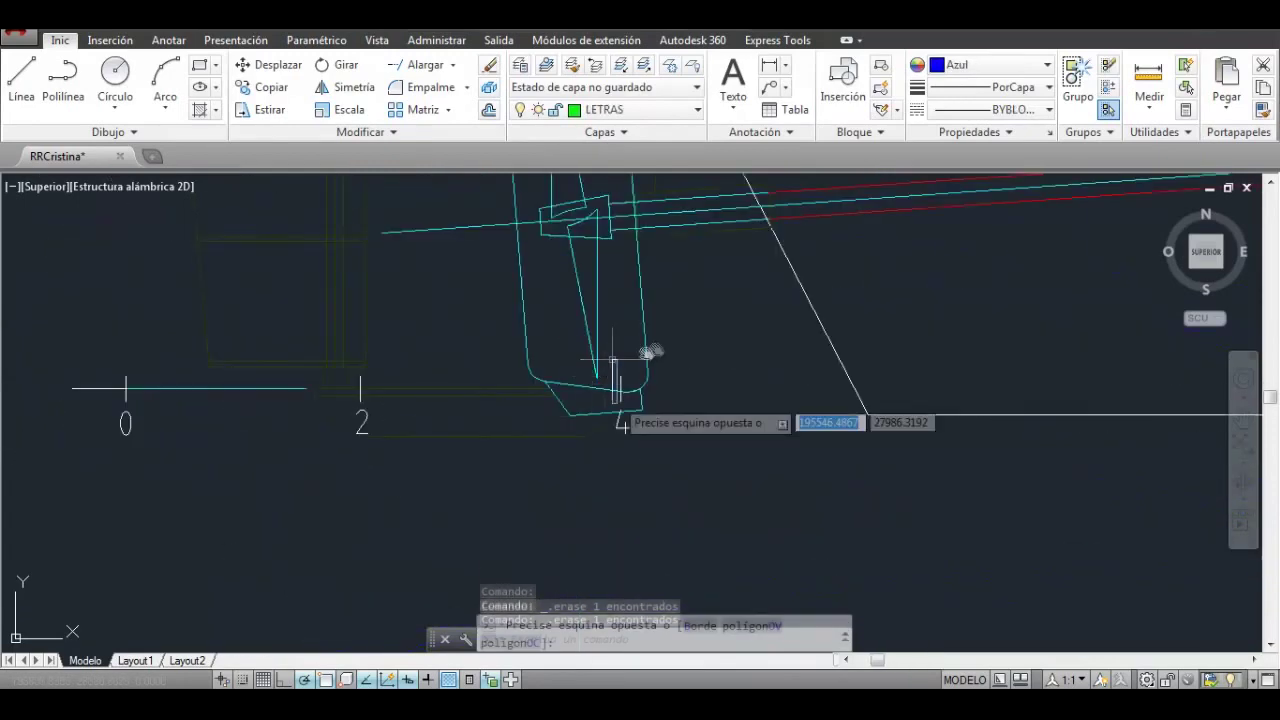
key(ctrl+z)
key(ctrl+z)
Step: Erase the remaining stray stern lines and select the short polyline along the hull
click(597, 404)
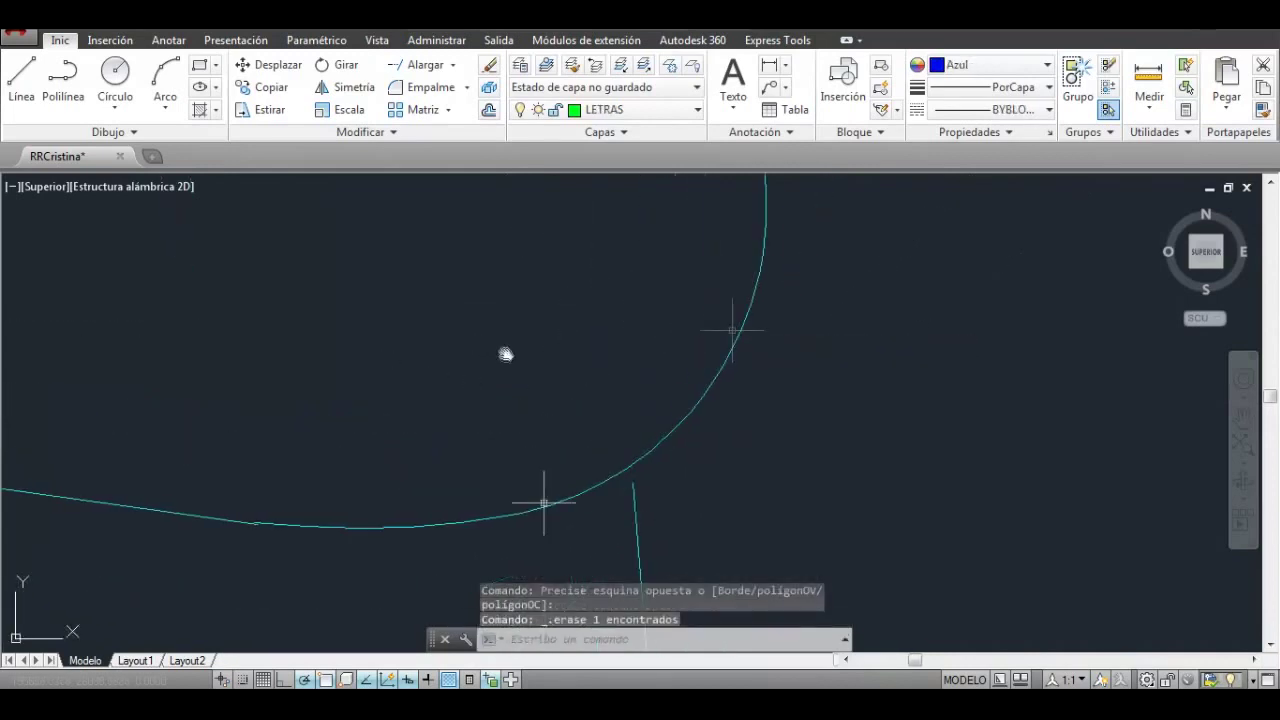
key(Escape)
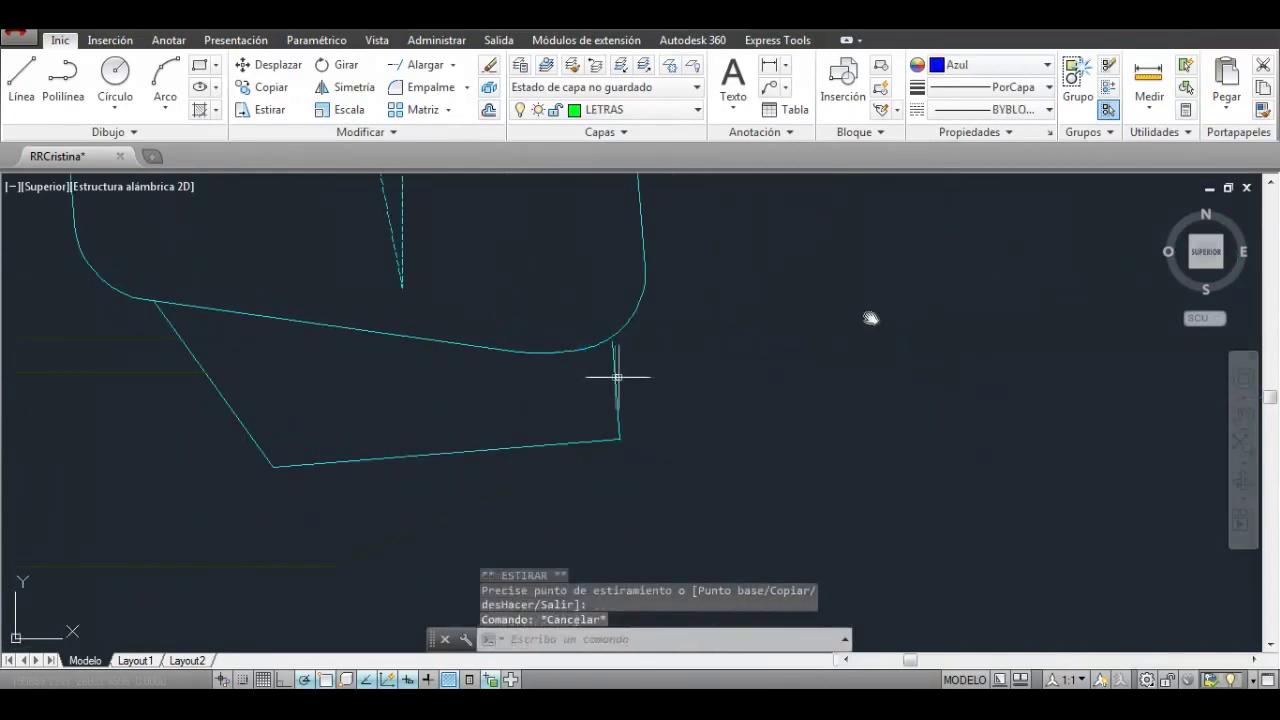
scroll(681, 471, down, 5)
key(Delete)
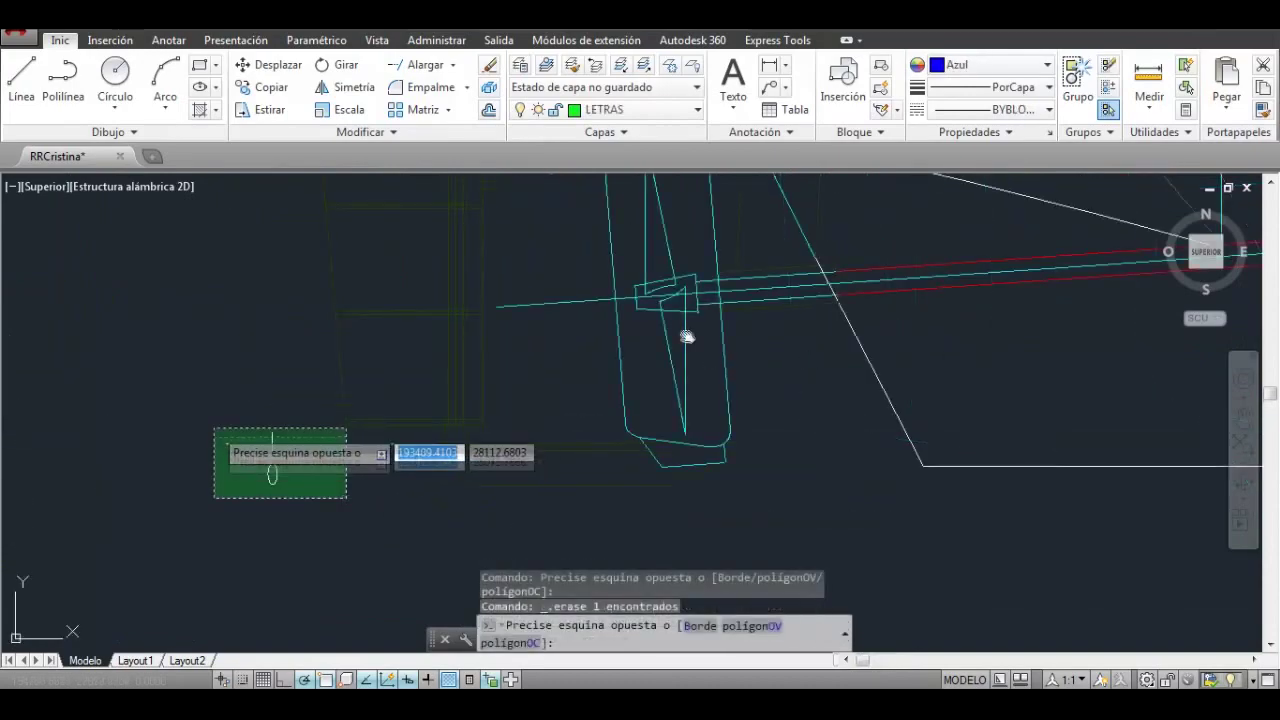
scroll(262, 323, down, 5)
scroll(651, 366, up, 5)
scroll(268, 455, up, 3)
click(277, 430)
click(900, 472)
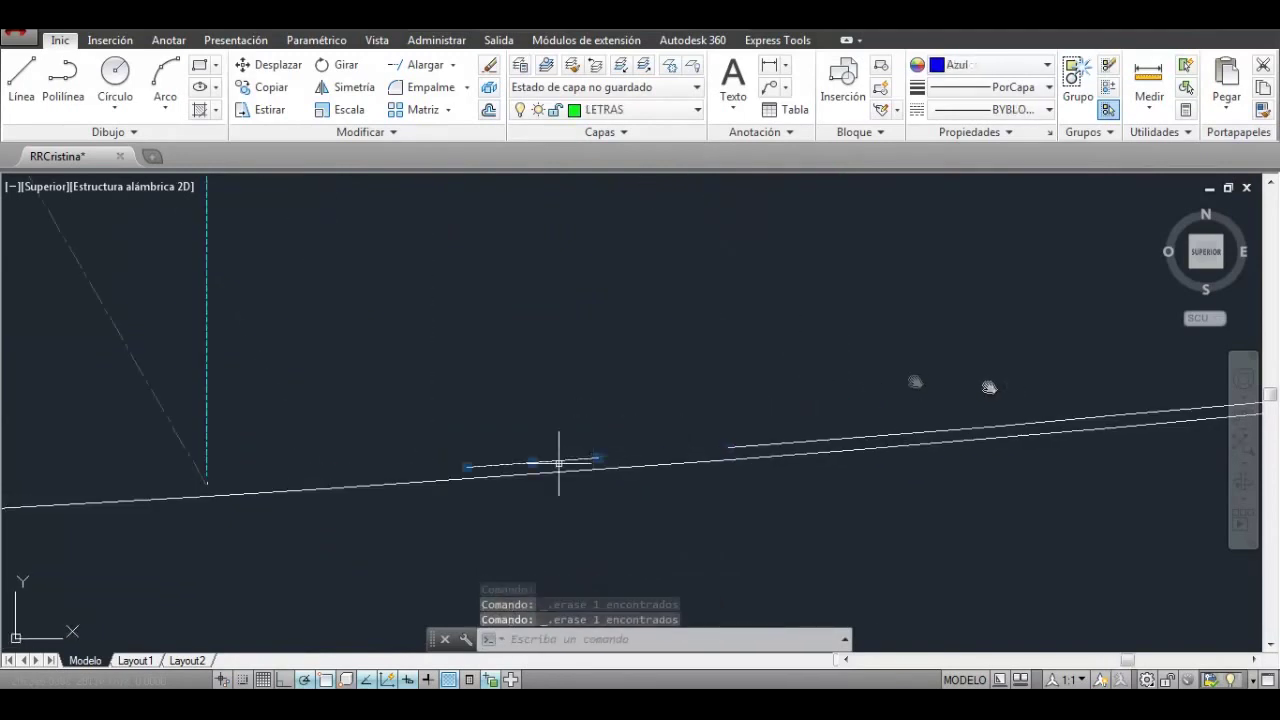
click(667, 458)
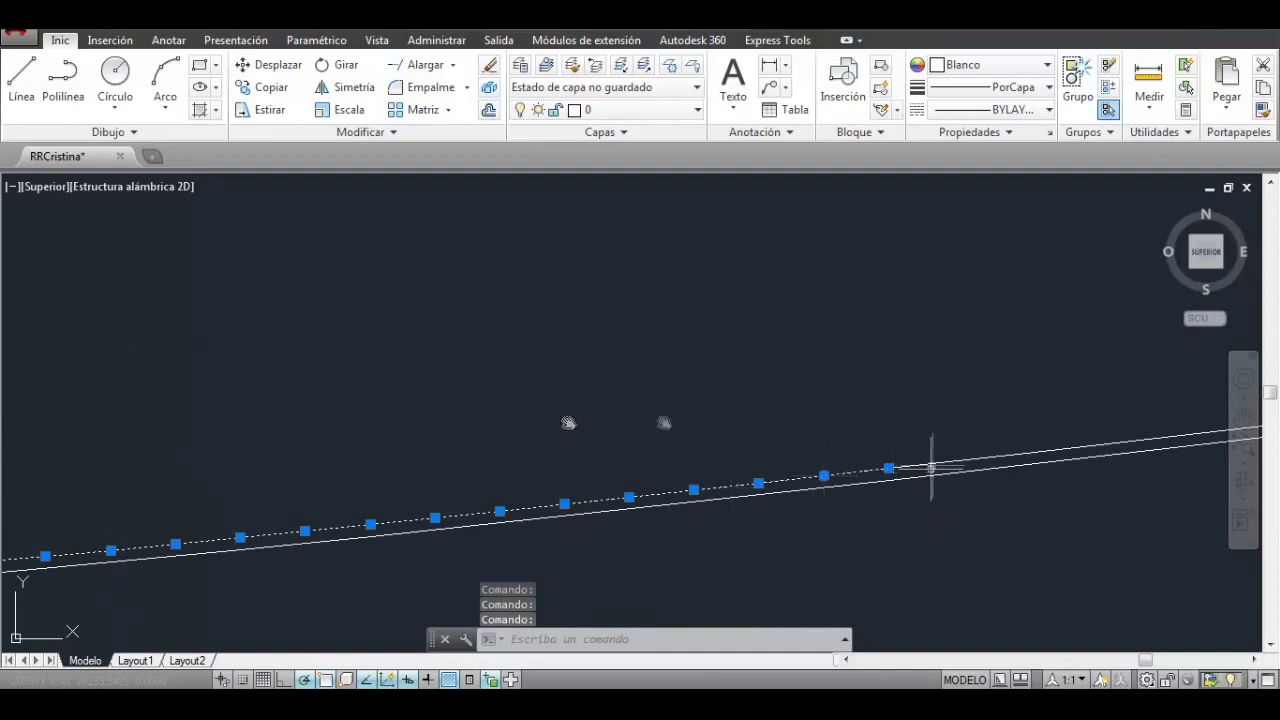
Step: Erase the redundant duplicate segments along the sloping hull line and select the next overlapping piece
click(1034, 443)
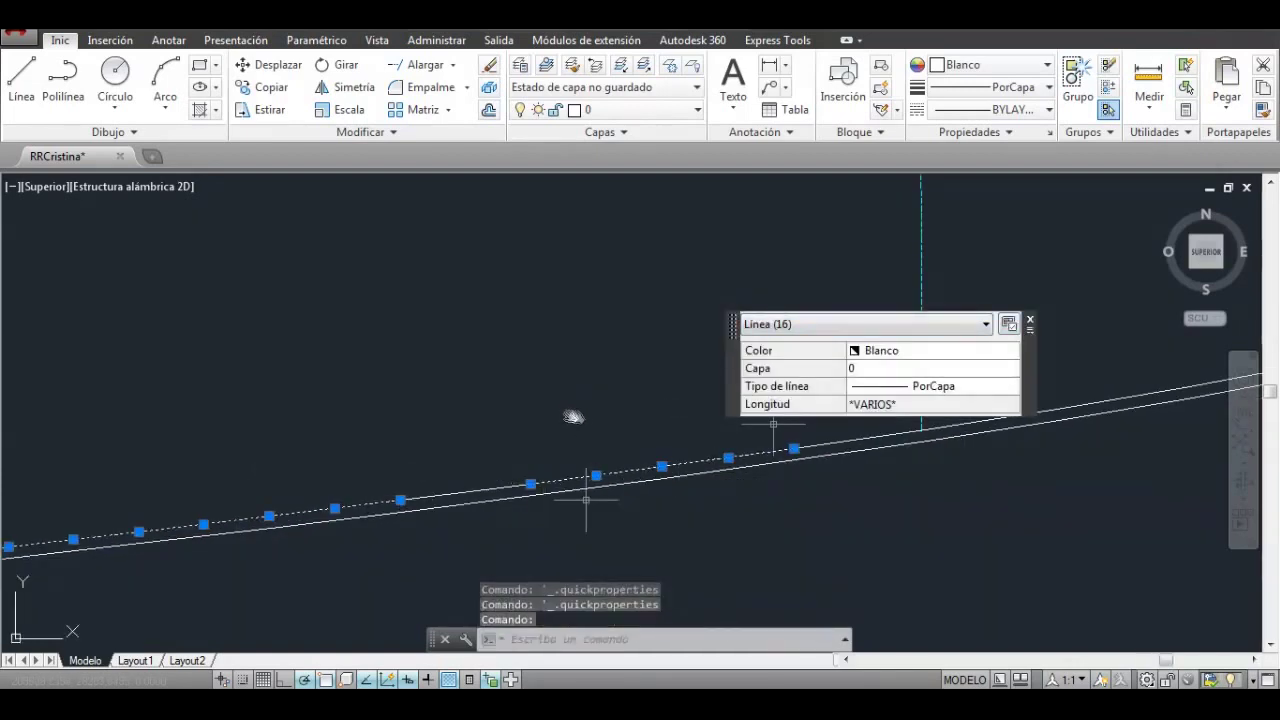
key(Delete)
middle_drag(494, 345, 602, 378)
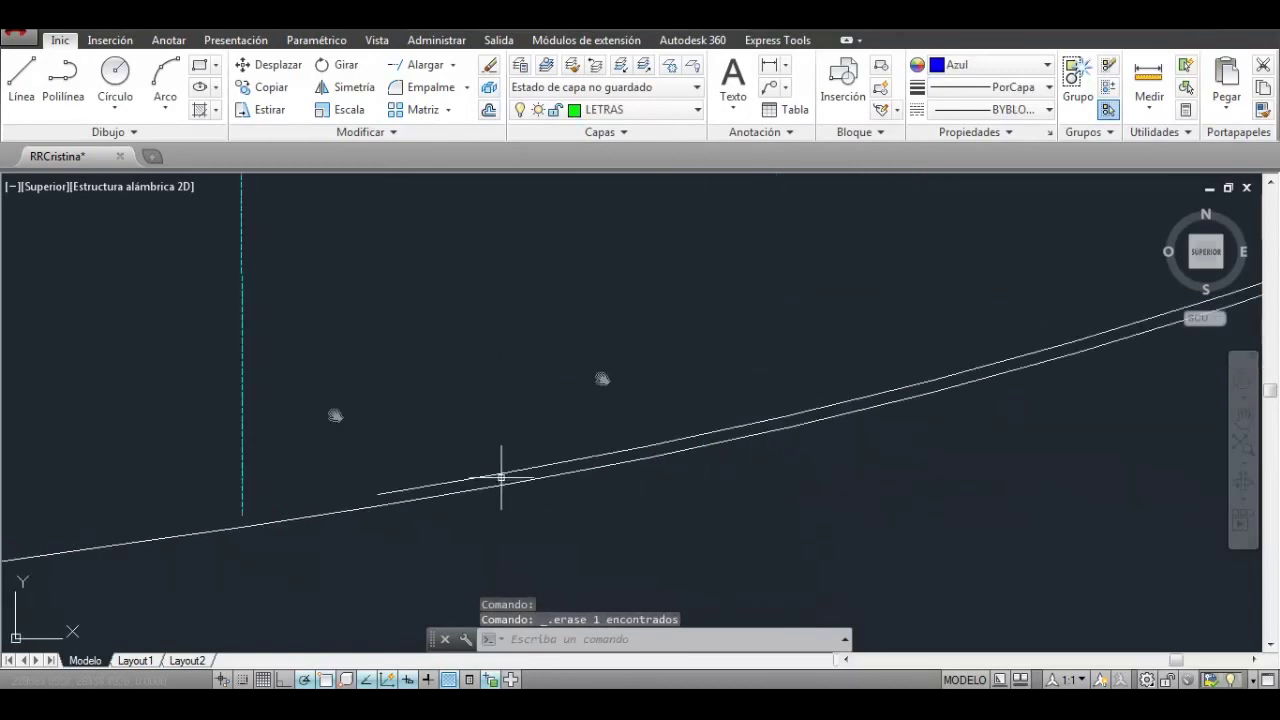
click(815, 397)
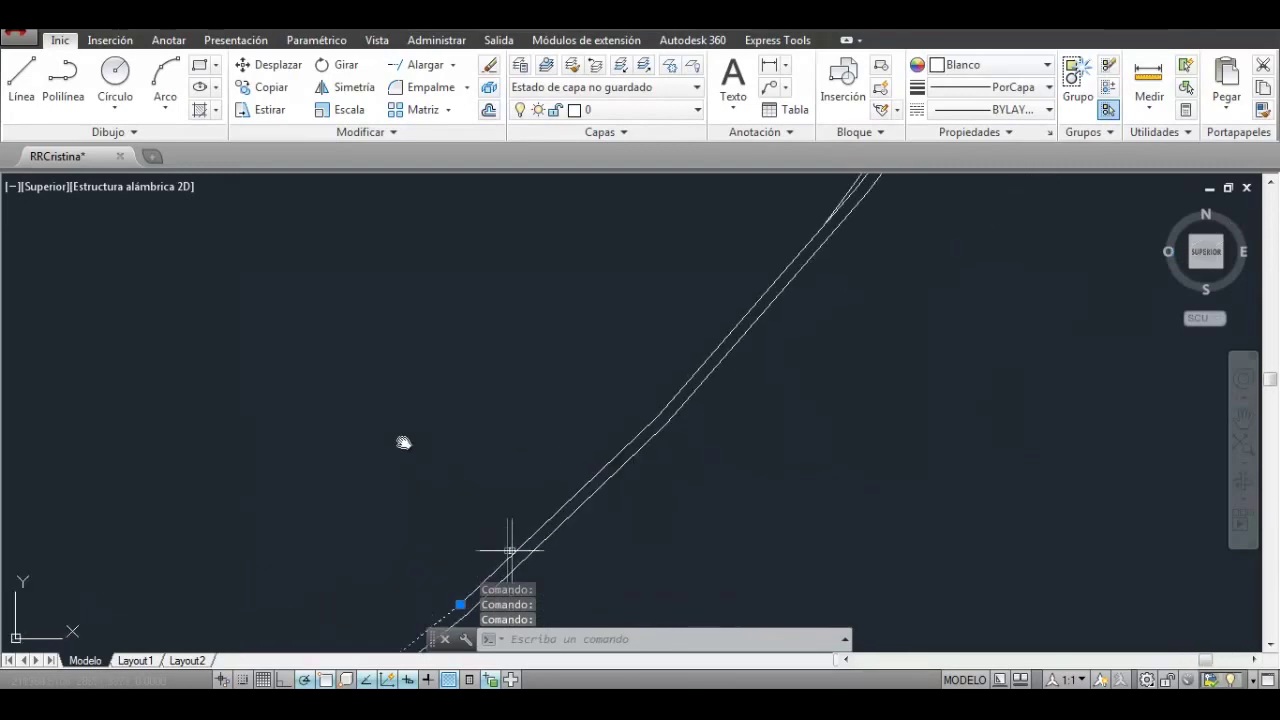
scroll(754, 339, down, 2)
Step: Pan to the rounded hull corner and erase the white vertical line there
scroll(780, 363, down, 3)
scroll(777, 406, up, 3)
scroll(752, 406, up, 2)
scroll(752, 406, up, 3)
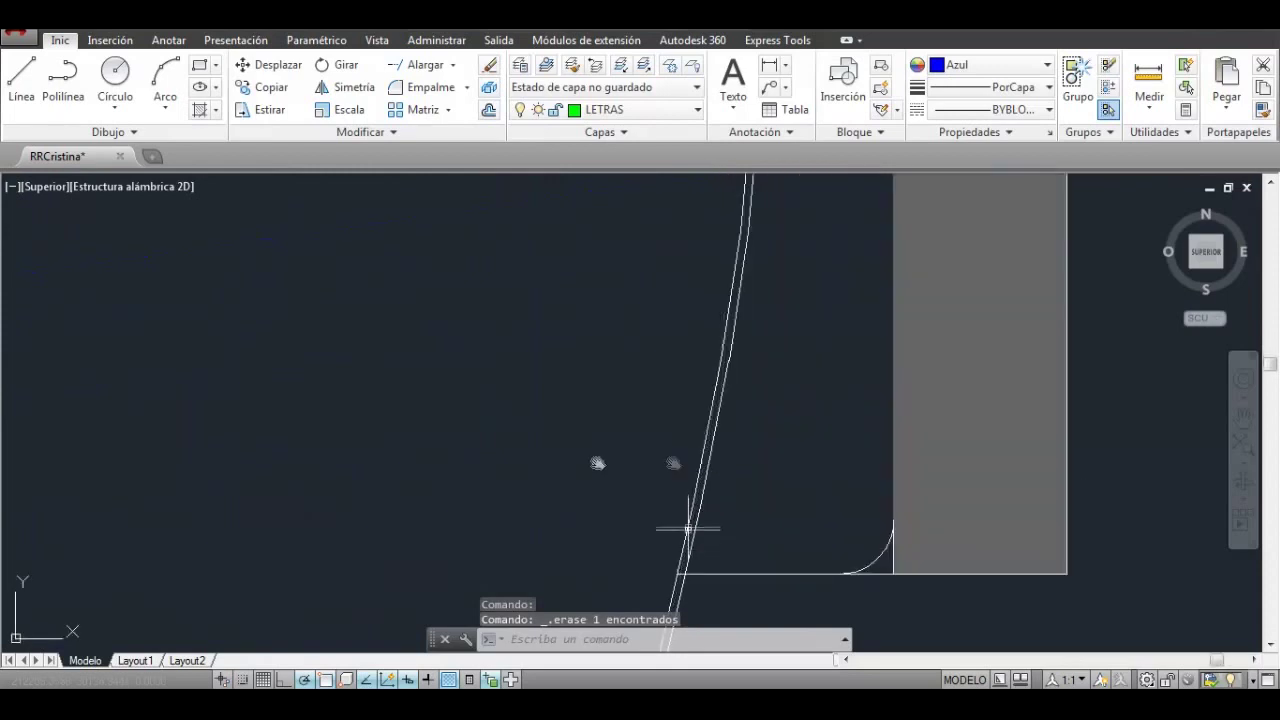
middle_drag(701, 476, 644, 566)
click(680, 490)
middle_drag(690, 372, 630, 372)
click(612, 415)
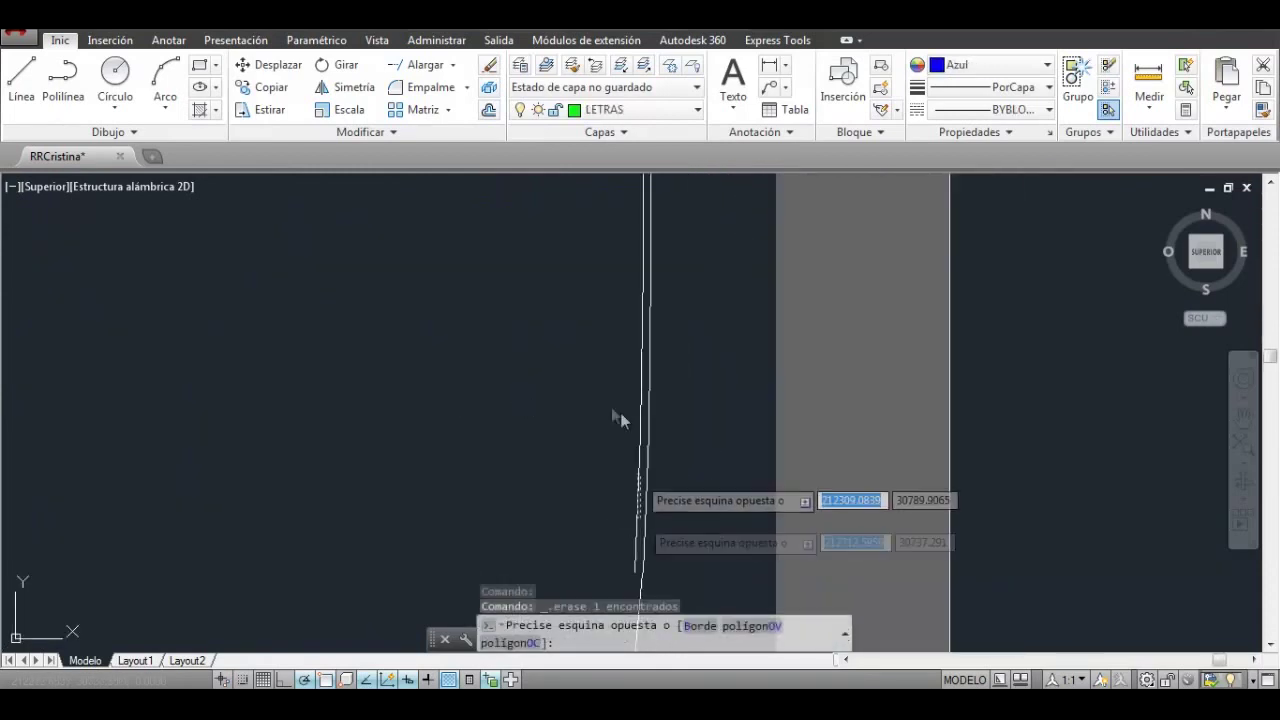
mouse_move(630, 507)
middle_down()
mouse_move(591, 409)
mouse_move(620, 466)
middle_up()
click(620, 466)
click(591, 423)
key(Delete)
Step: Extend the short hull line to the curved corner with ALARGA
click(609, 504)
click(609, 504)
scroll(620, 440, up, 2)
scroll(620, 440, up, 2)
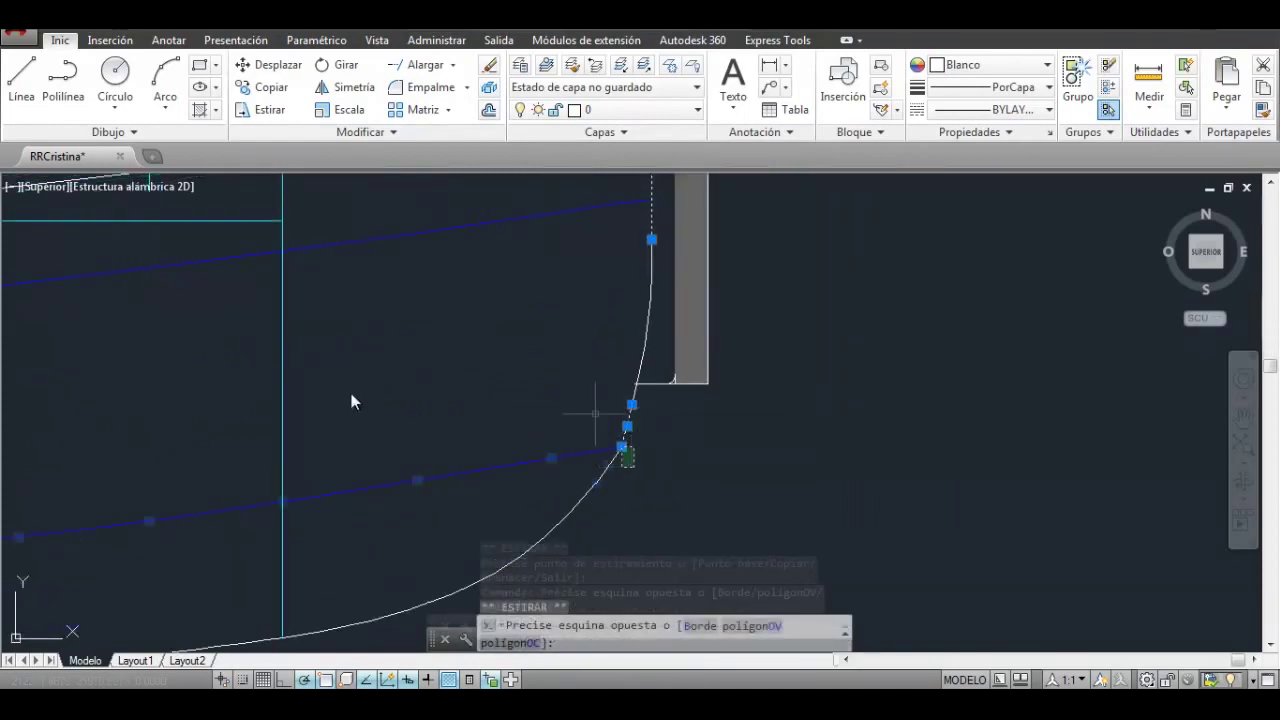
text(al)
key(Return)
key(Return)
mouse_move(354, 371)
middle_down()
mouse_move(340, 315)
mouse_move(395, 425)
mouse_move(388, 477)
middle_up()
Step: Erase the leftover segment and the three duplicate hull lines
click(395, 425)
key(Delete)
scroll(388, 469, down, 3)
scroll(400, 470, down, 2)
scroll(509, 484, up, 5)
scroll(239, 456, up, 1)
scroll(239, 456, down, 3)
scroll(191, 443, down, 2)
scroll(200, 449, up, 1)
scroll(211, 442, up, 6)
scroll(363, 432, down, 5)
click(800, 405)
click(737, 465)
key(Delete)
scroll(354, 457, up, 2)
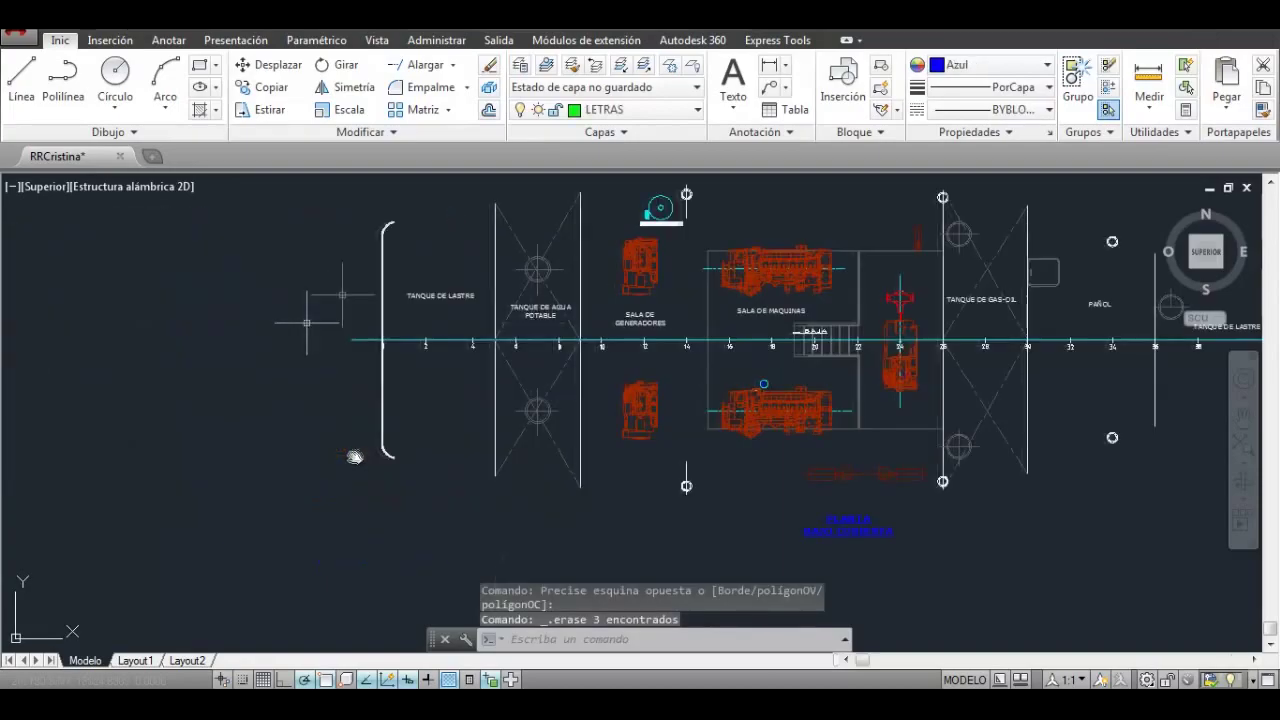
Step: Run EDITPOL with Multiple and window-select the whole plan-view ship
scroll(300, 450, down, 2)
scroll(600, 300, up, 4)
scroll(671, 228, up, 3)
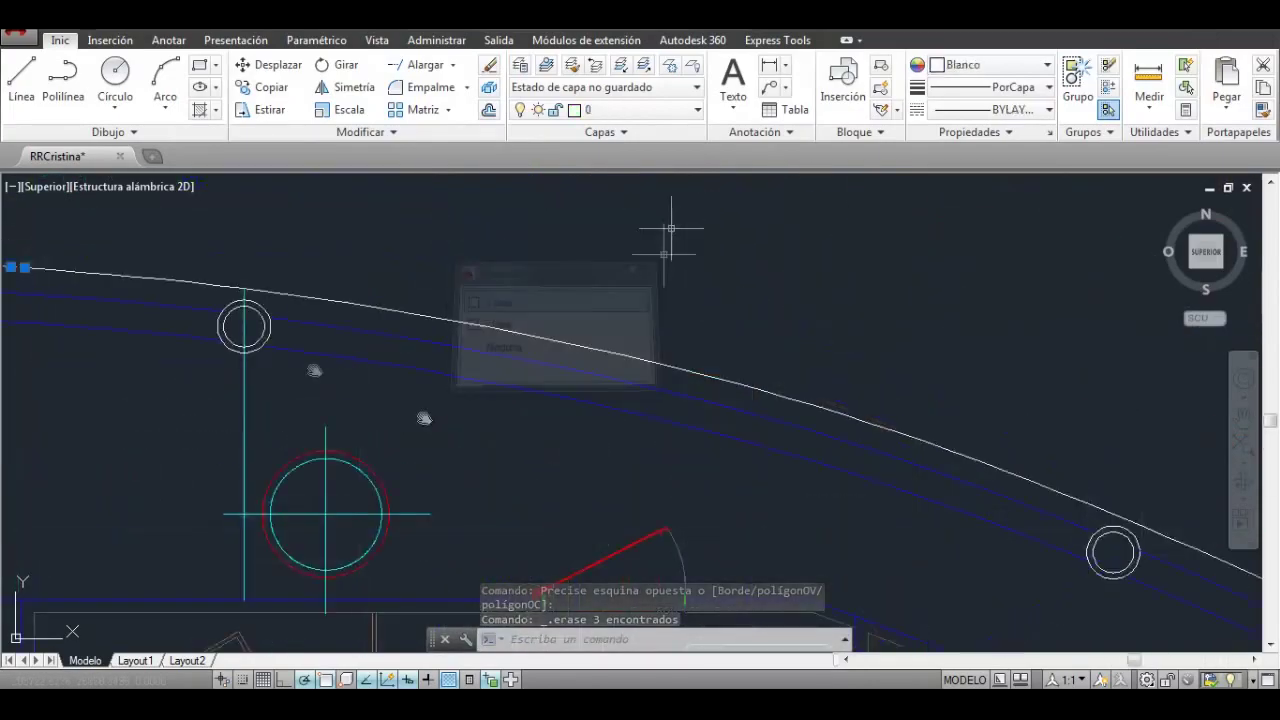
scroll(335, 390, down, 3)
scroll(332, 410, down, 2)
scroll(330, 422, down, 2)
scroll(330, 422, up, 4)
scroll(323, 414, down, 1)
scroll(323, 414, down, 3)
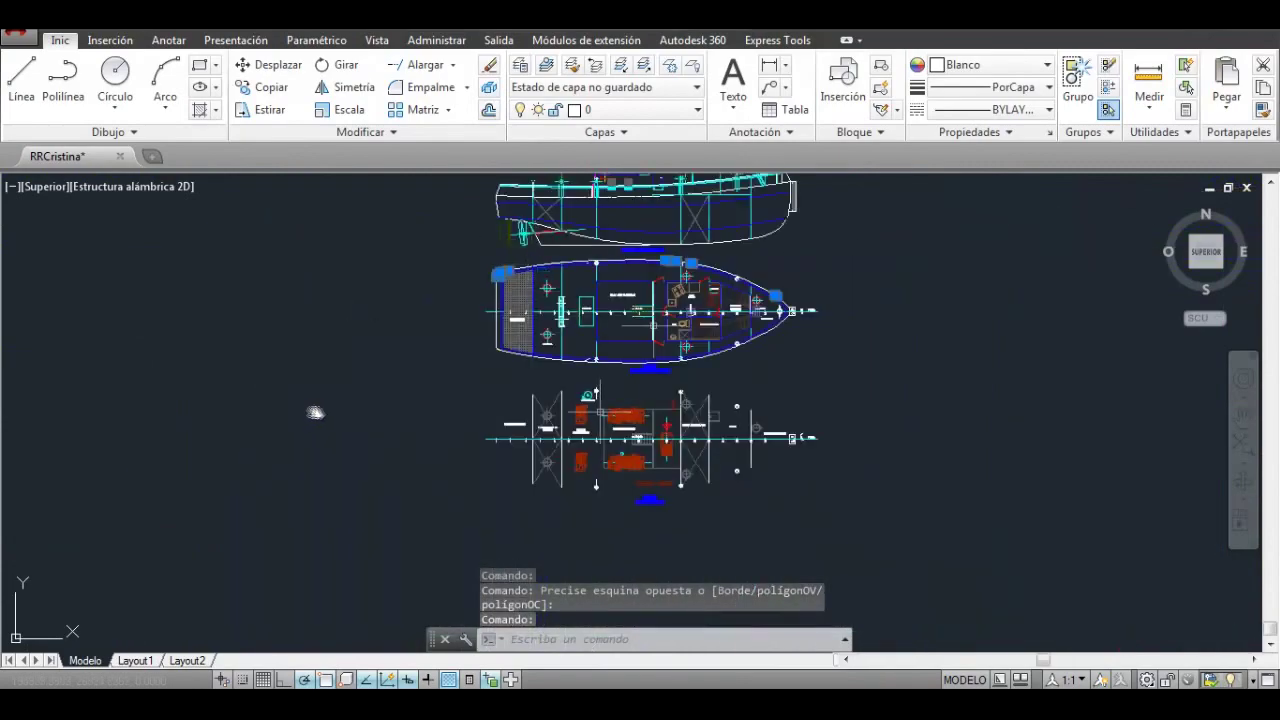
scroll(315, 411, up, 4)
key(Escape)
scroll(323, 414, down, 4)
text(EDITPOL)
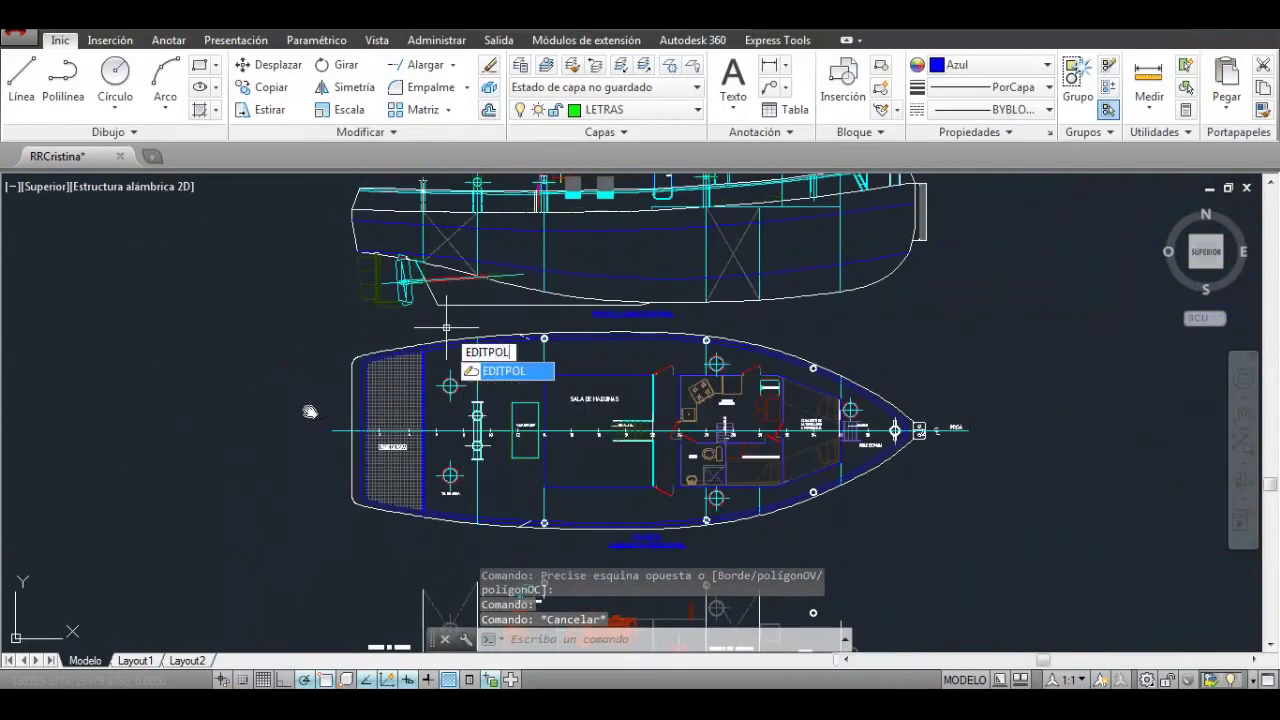
text(M)
key(Return)
click(310, 322)
click(936, 556)
Step: Convert the 1,084 lines and arcs to polylines at precision 10, then cancel
text(s)
key(Return)
key(Return)
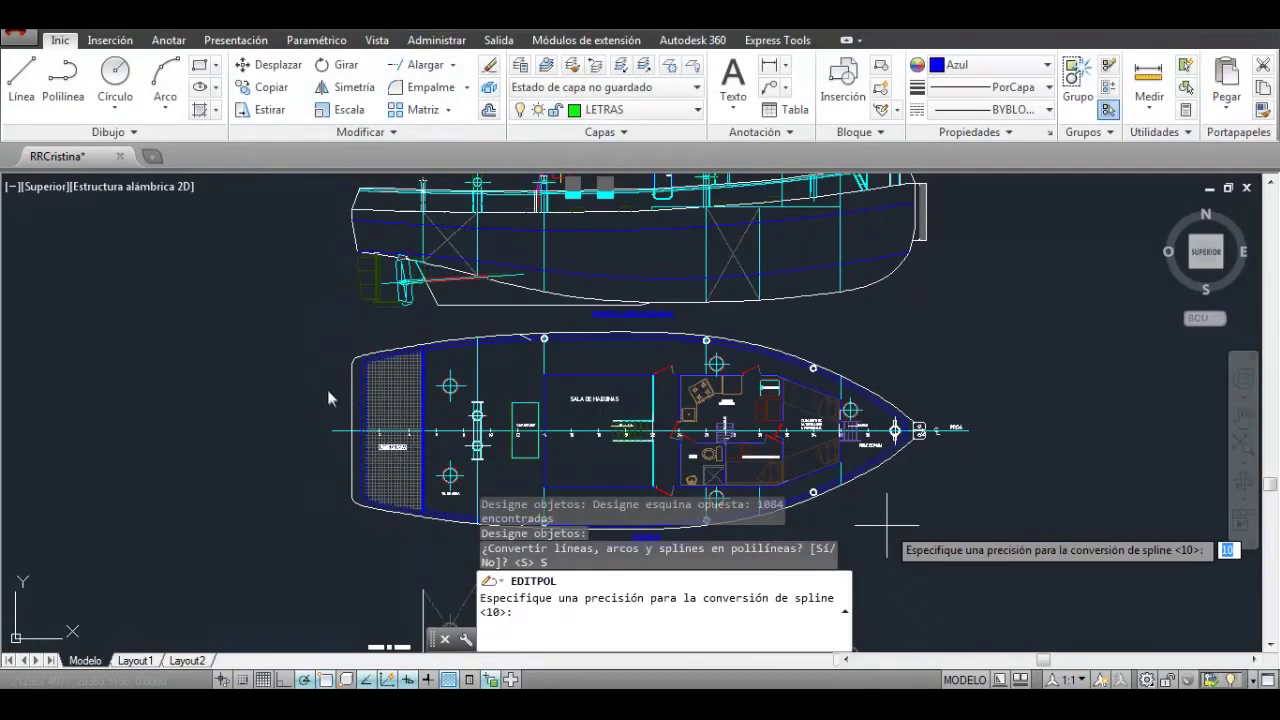
key(Return)
text(j)
key(Return)
key(Return)
key(Escape)
scroll(823, 363, up, 5)
scroll(843, 429, up, 5)
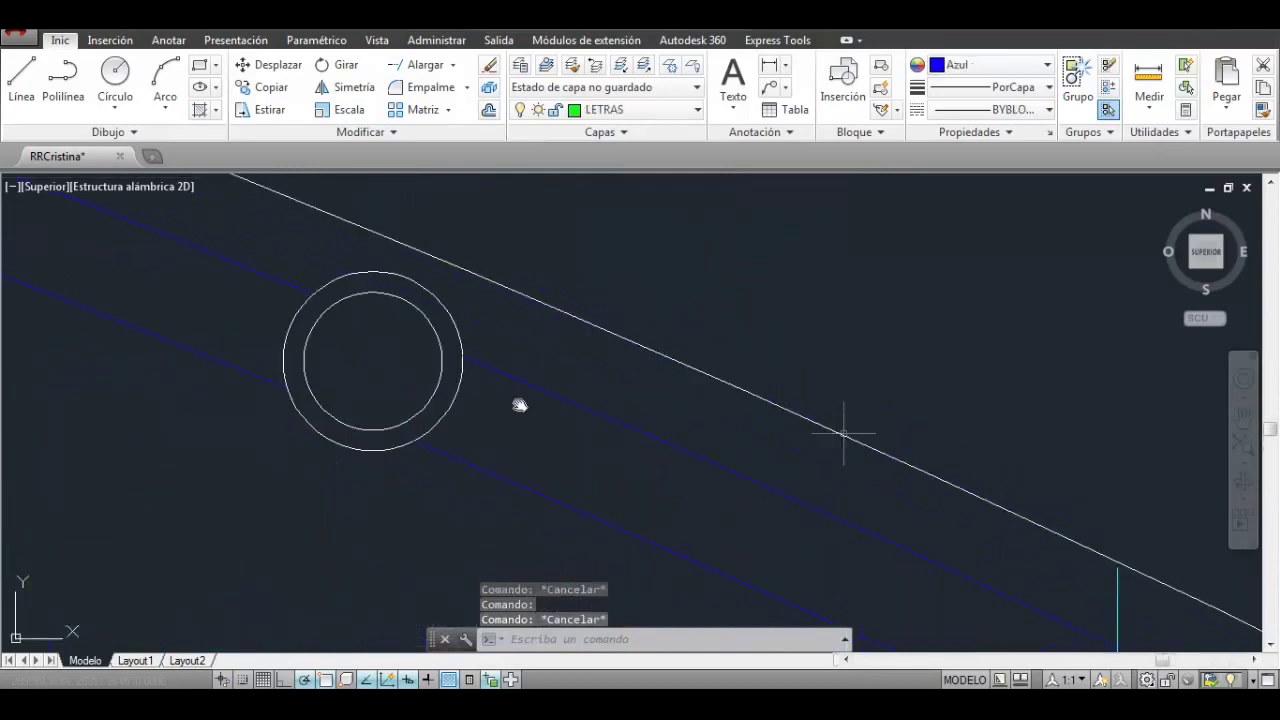
click(873, 408)
scroll(766, 370, down, 4)
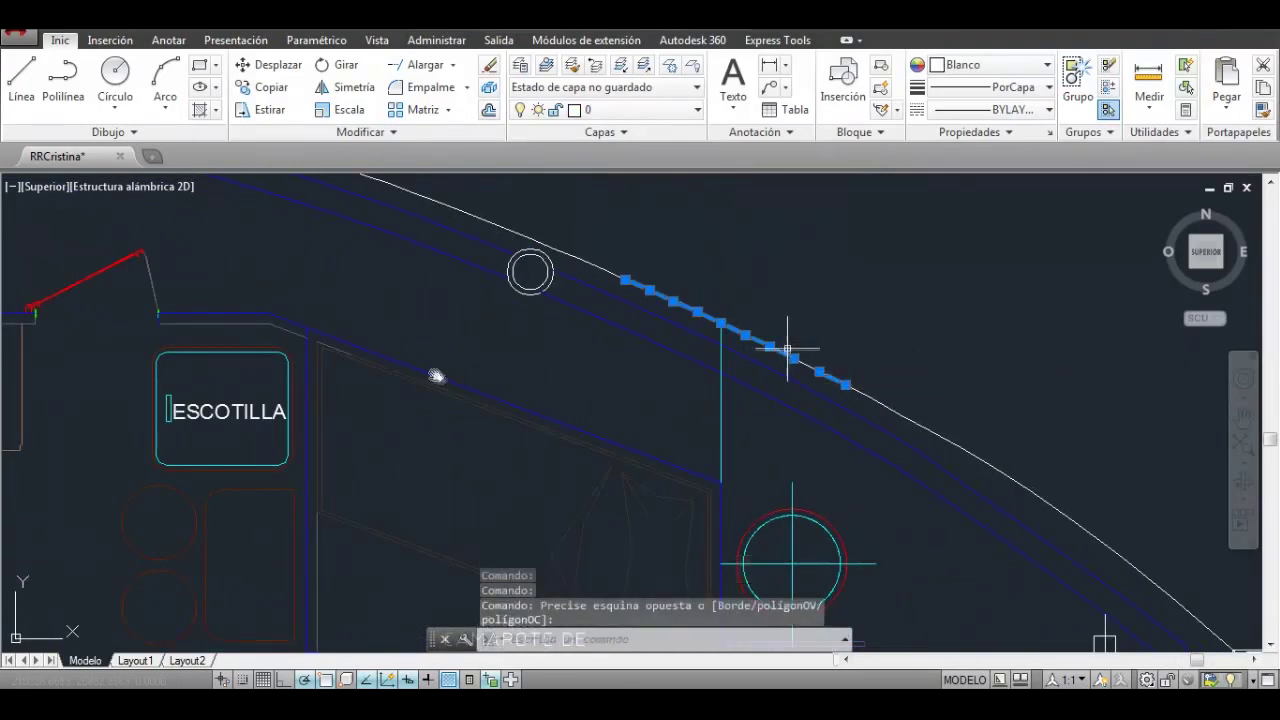
Step: Erase the seven bracket-line objects around the separate hull outline copy, then start Save As
scroll(438, 377, down, 3)
scroll(435, 385, up, 4)
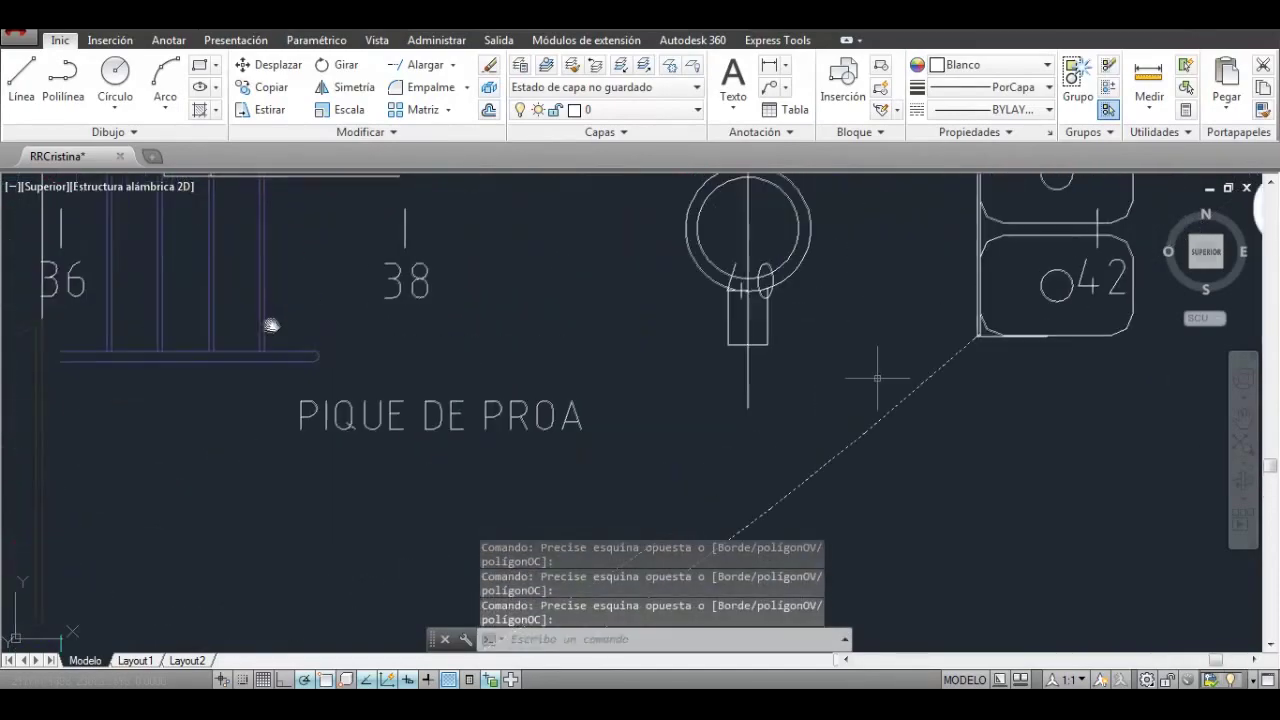
scroll(877, 378, down, 2)
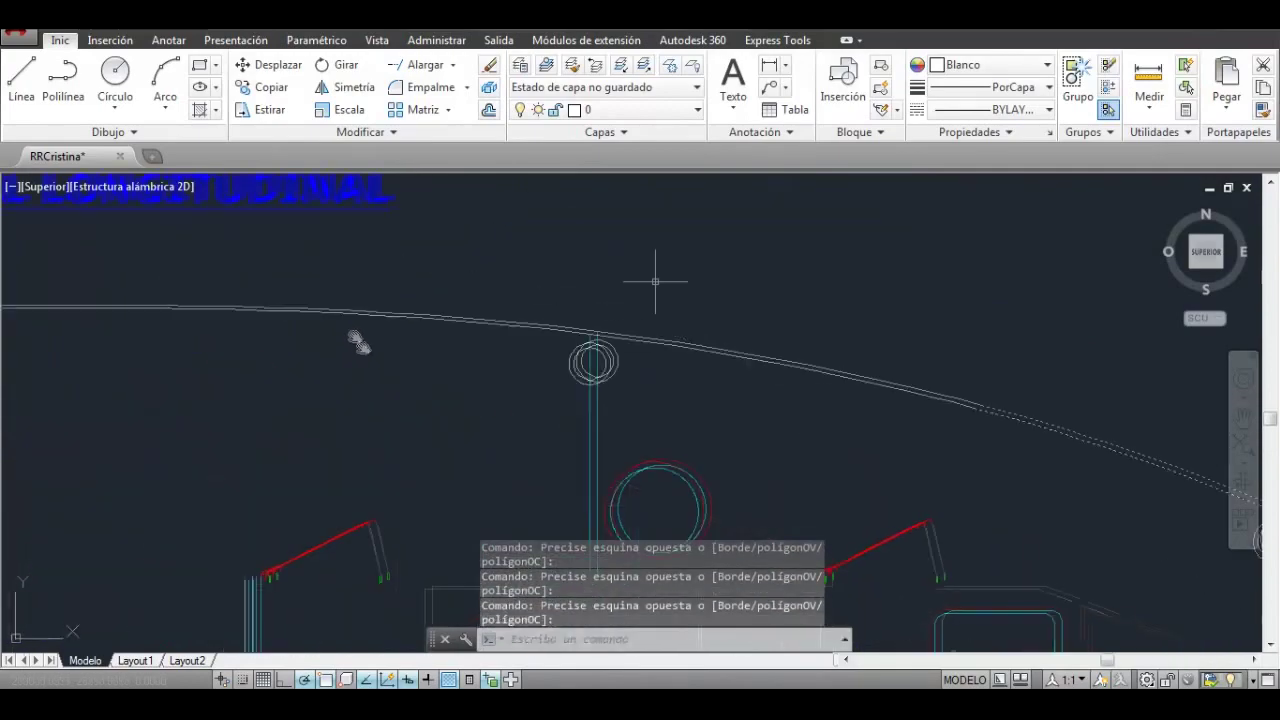
scroll(414, 323, down, 3)
scroll(514, 309, up, 3)
mouse_move(514, 309)
middle_down()
mouse_move(563, 381)
mouse_move(609, 374)
middle_up()
scroll(563, 381, down, 5)
scroll(514, 371, up, 5)
scroll(657, 363, up, 3)
click(507, 251)
key(Delete)
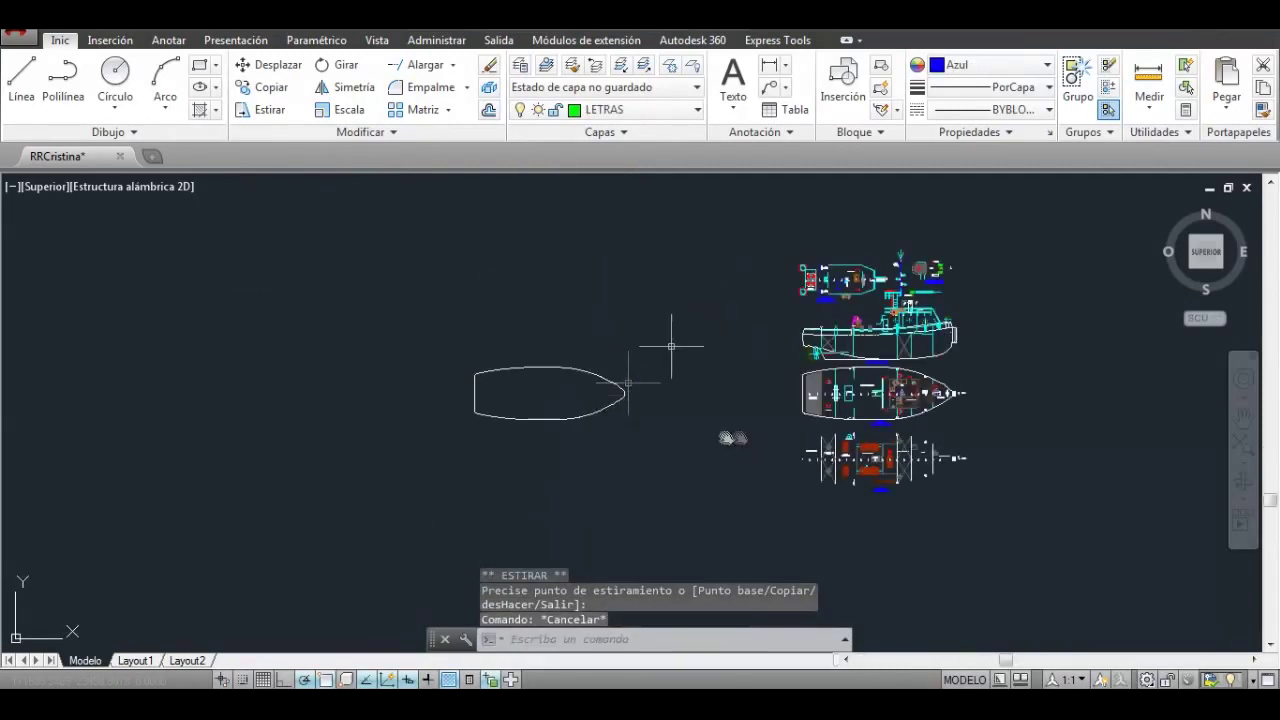
key(ctrl+shift+s)
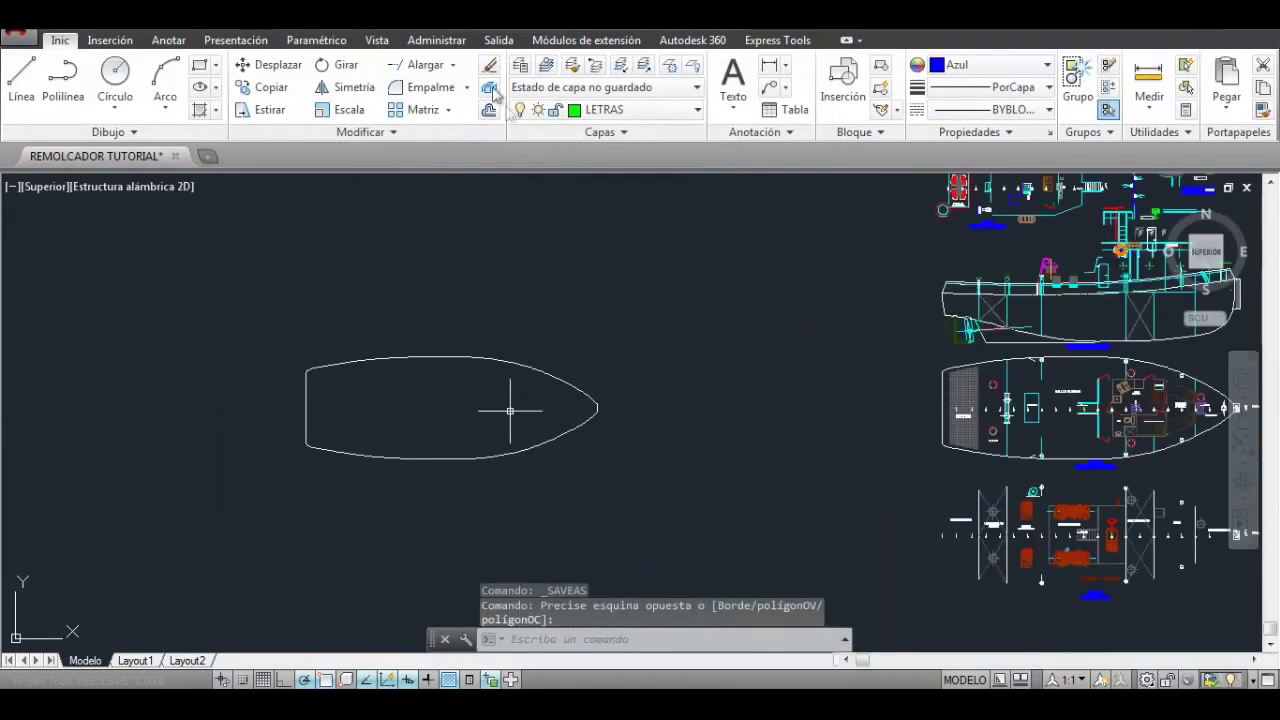
Step: Join the separate hull outline's pieces into one polyline using EDITPOL Multiple and Join
key(Return)
drag(666, 476, 256, 314)
key(Return)
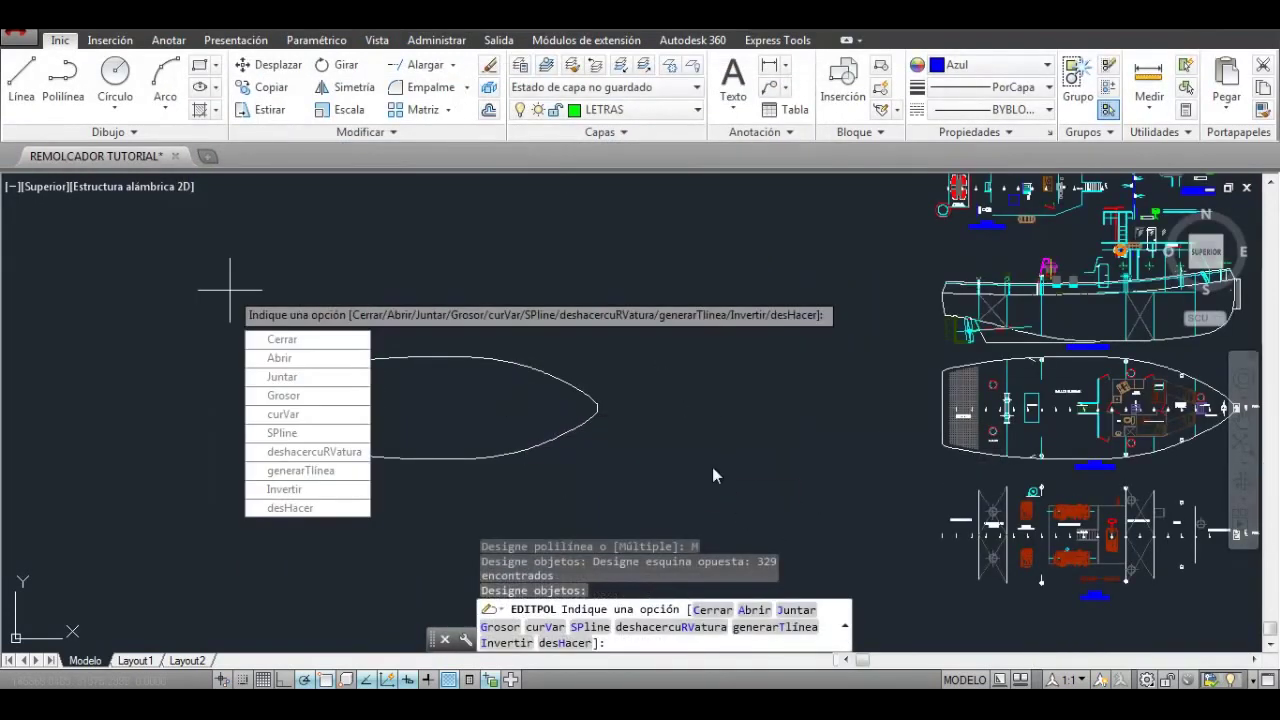
text(J)
key(Return)
key(Return)
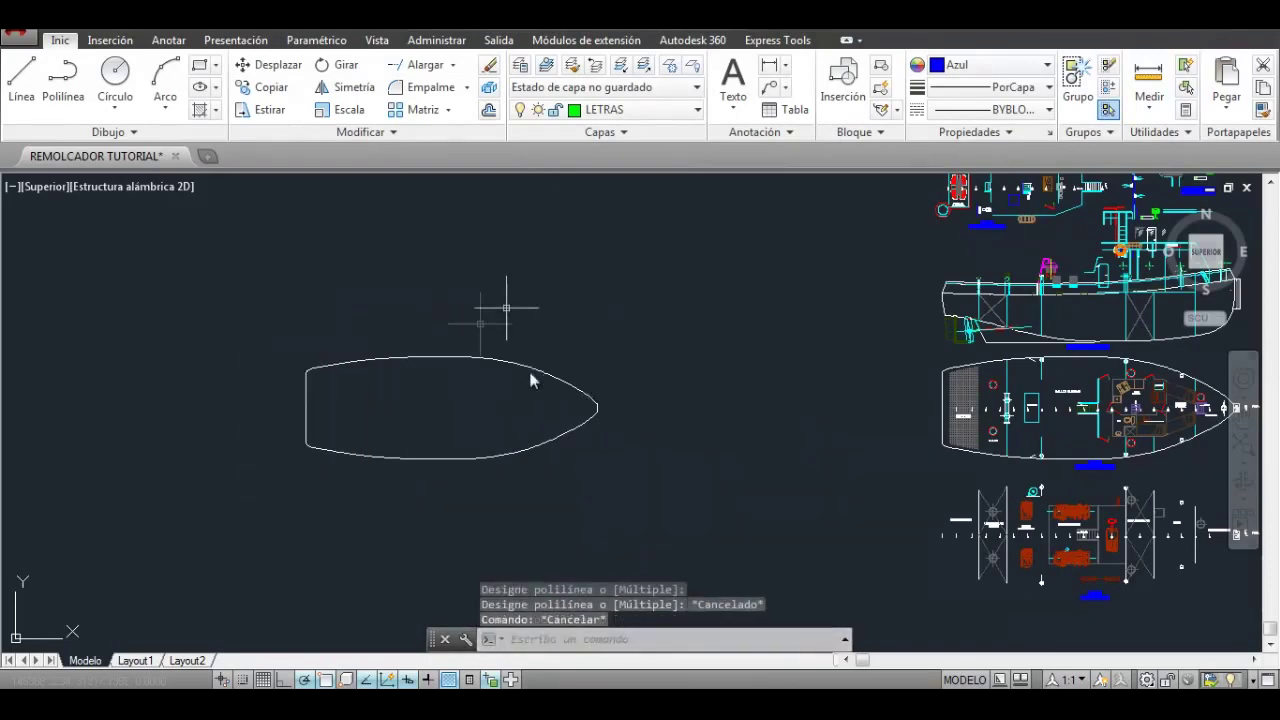
click(270, 64)
Step: Place the joined hull outline onto the plan view and erase the four old hull lines
click(357, 386)
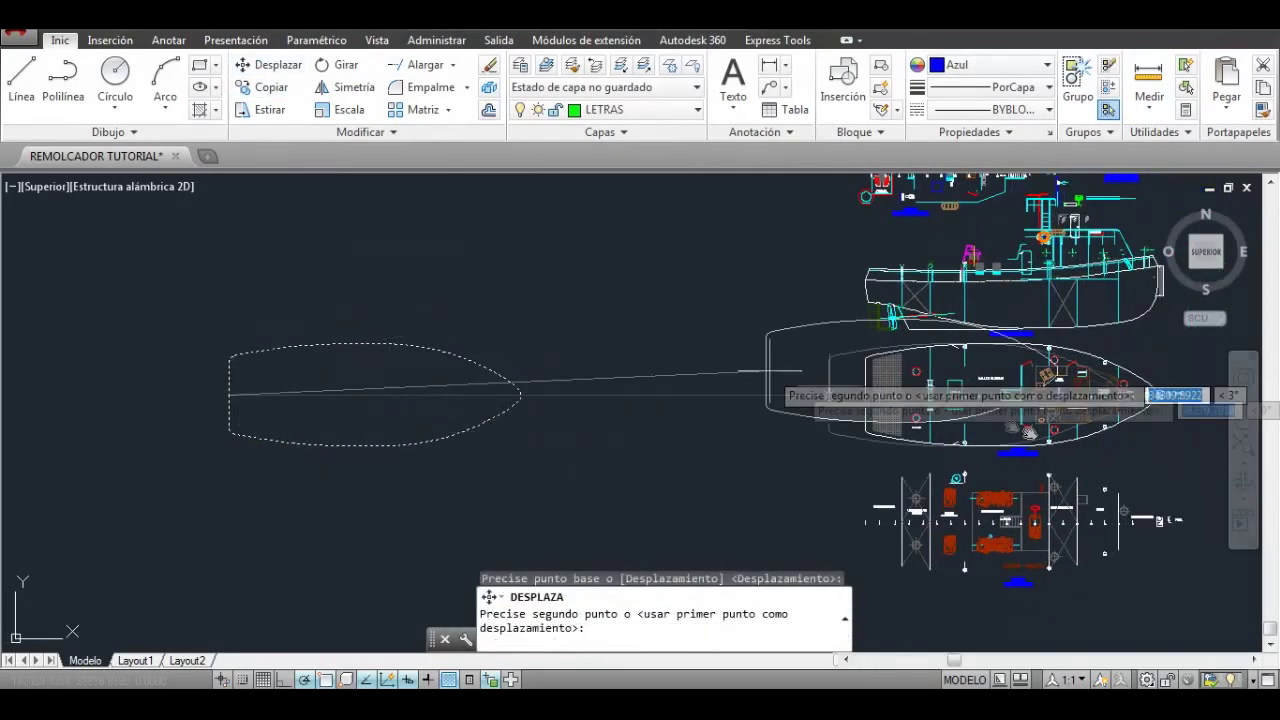
scroll(885, 393, up, 3)
click(885, 393)
click(337, 363)
scroll(737, 363, up, 3)
click(737, 363)
key(Delete)
scroll(737, 363, down, 3)
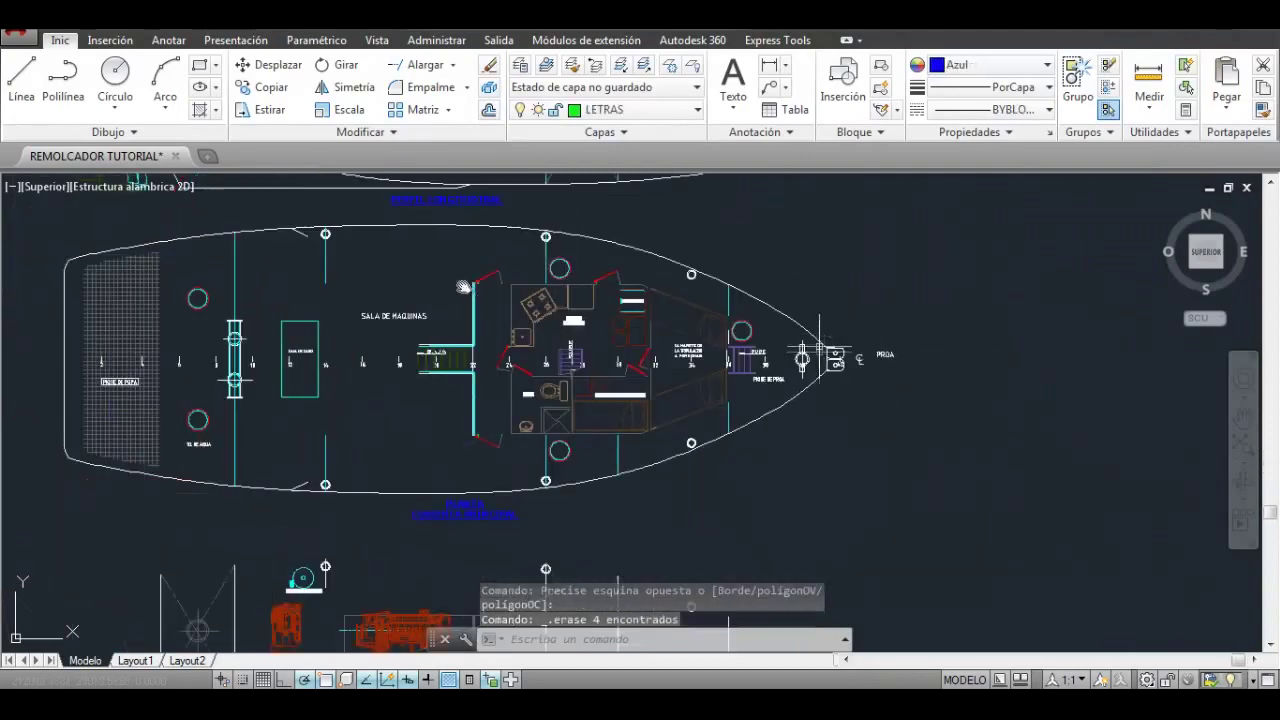
Step: Copy the hull polyline onto the tank plan and switch on the centre-line axes layer
click(807, 237)
click(263, 87)
scroll(771, 286, up, 3)
click(771, 286)
scroll(771, 286, down, 3)
scroll(770, 420, up, 3)
click(770, 420)
scroll(770, 420, down, 3)
click(605, 109)
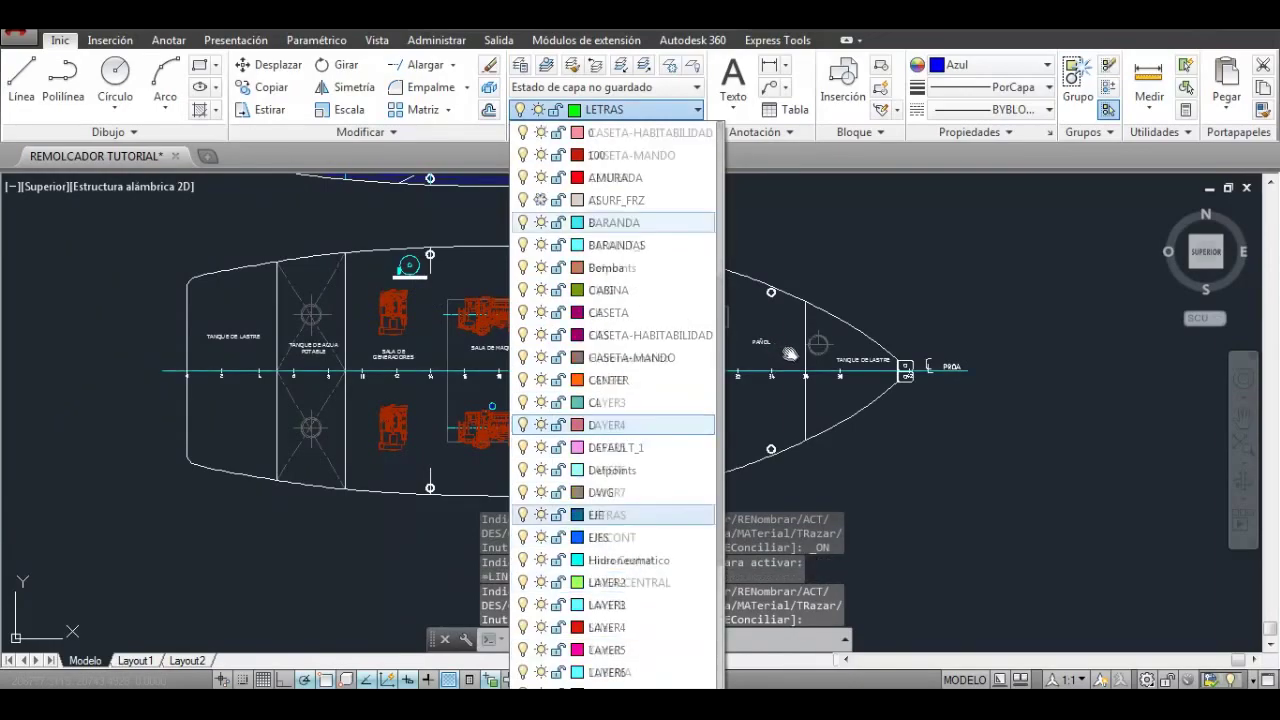
scroll(1040, 378, down, 3)
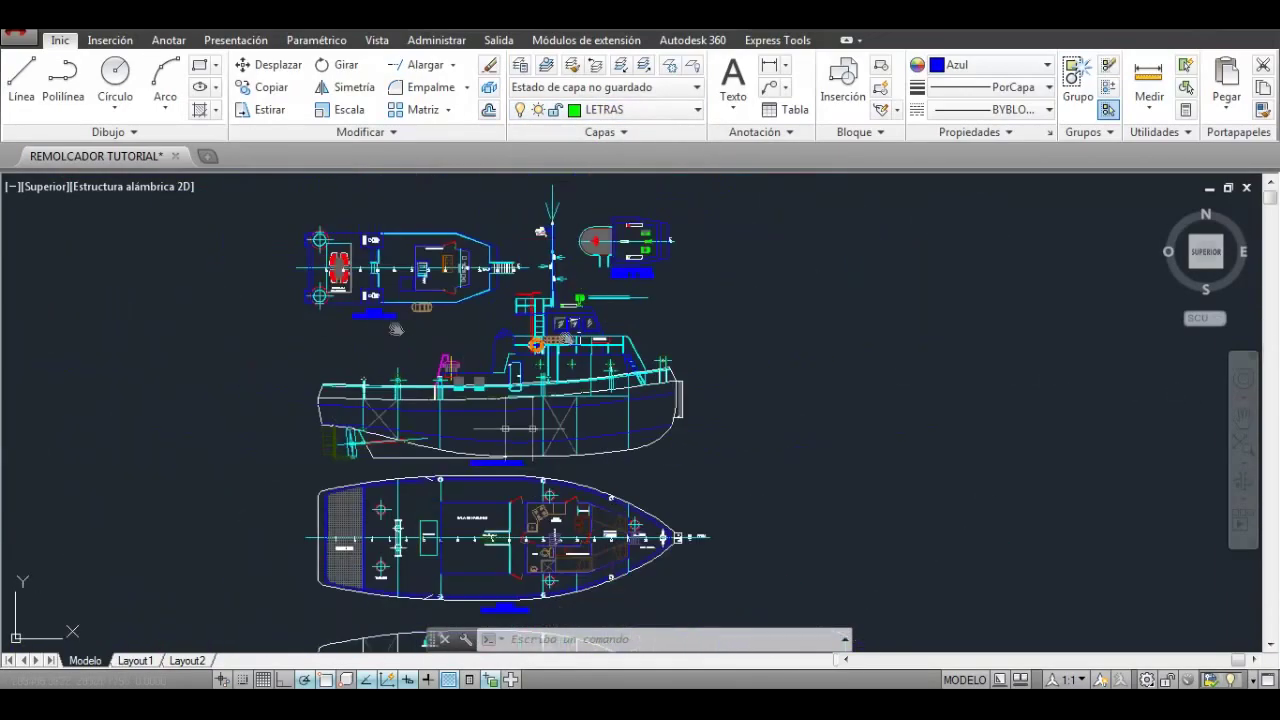